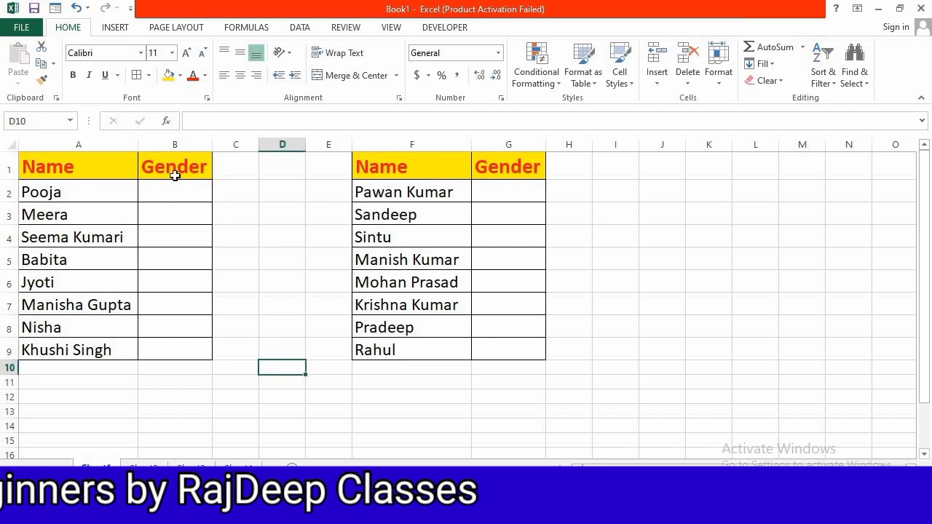
Step: Enter "Female" in B2 and fill it down the Gender column through B9
{"action": "left_click", "coordinate": [173, 195]}
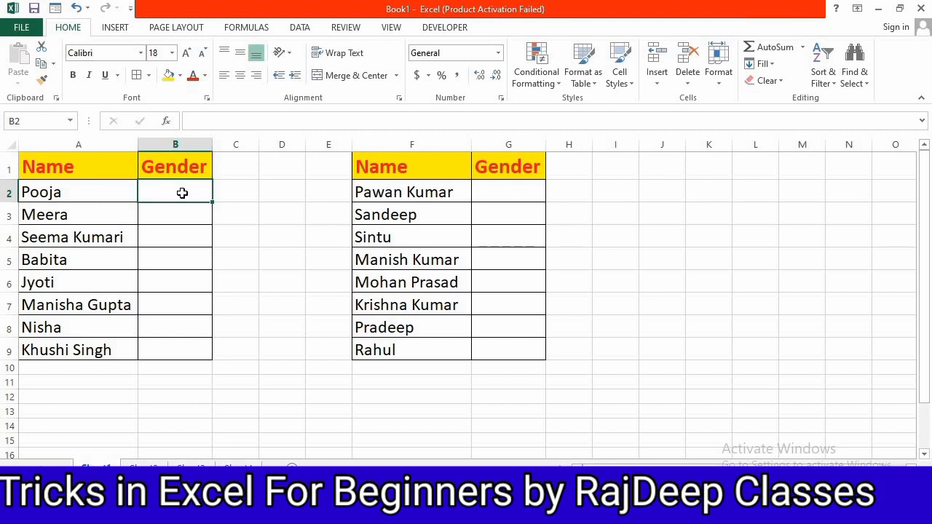
{"action": "type", "text": "Female"}
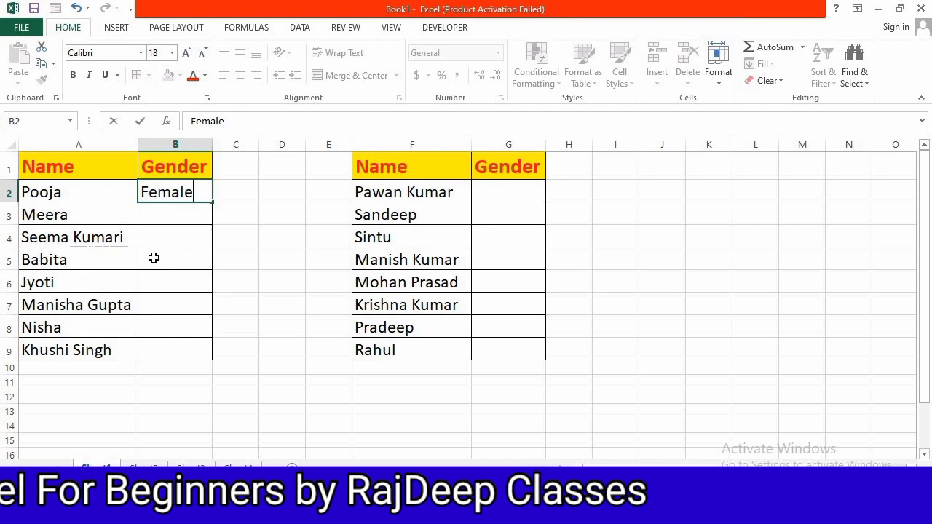
{"action": "key", "text": "Return"}
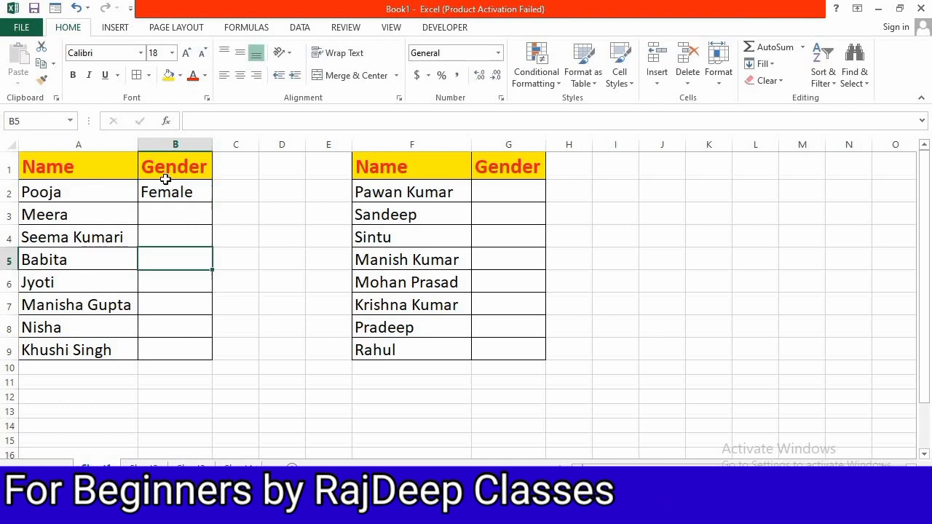
{"action": "left_click_drag", "start_coordinate": [177, 190], "coordinate": [183, 345]}
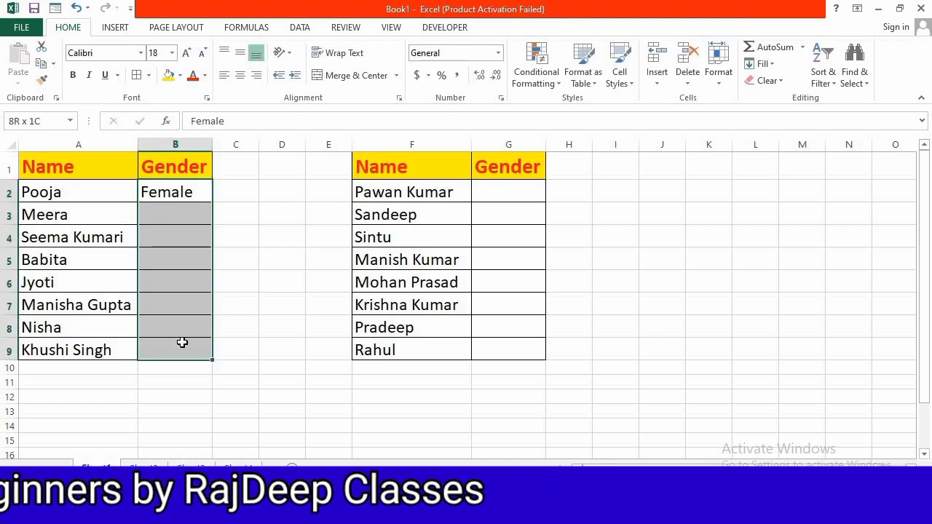
{"action": "key", "text": "ctrl+d"}
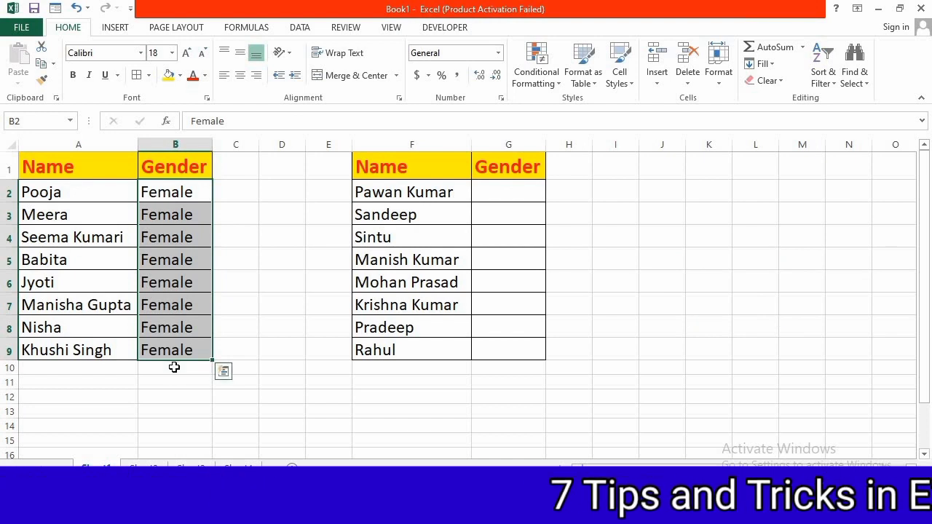
{"action": "left_click", "coordinate": [177, 397]}
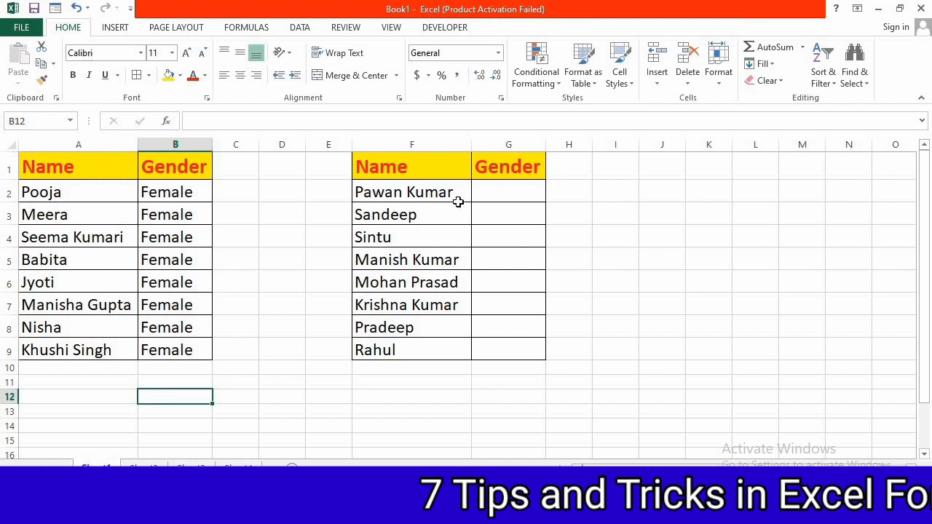
Step: Enter "Male" in G2 of the second table and fill it down through G9
{"action": "left_click", "coordinate": [502, 191]}
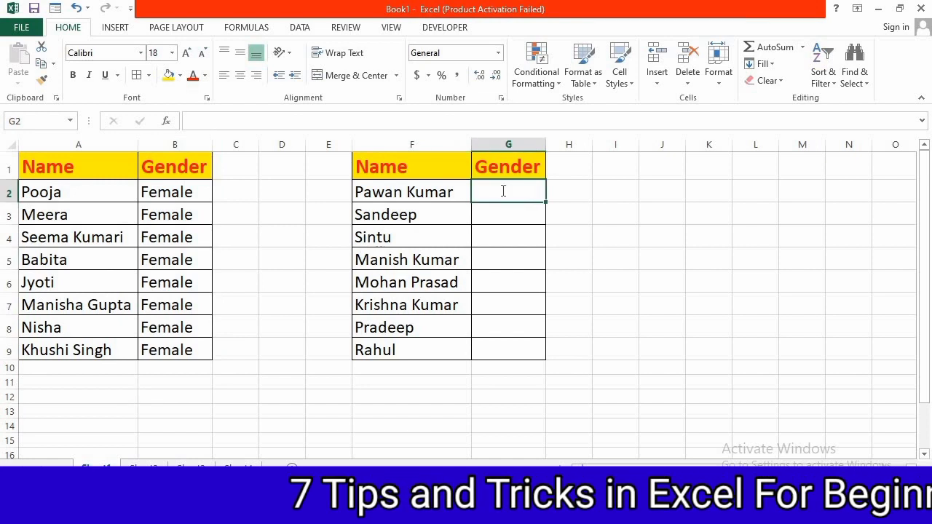
{"action": "type", "text": "Male"}
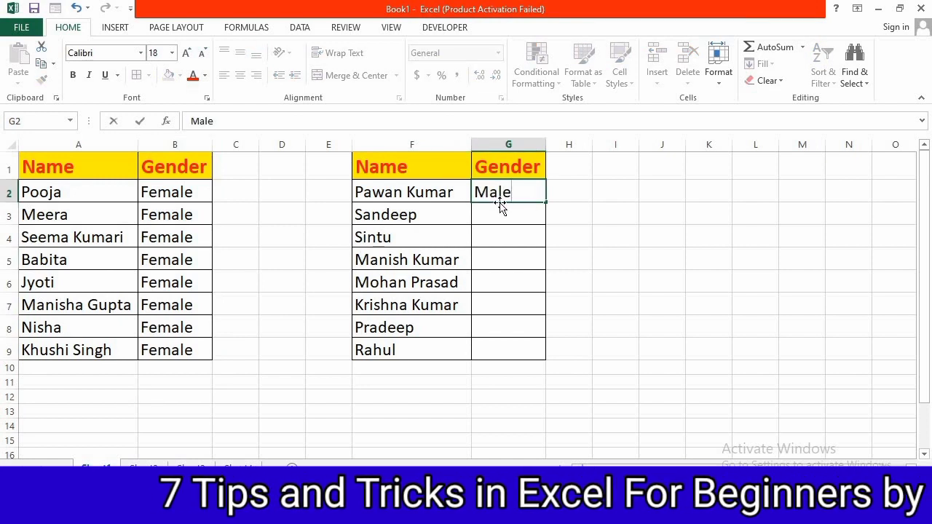
{"action": "key", "text": "Return"}
{"action": "left_click_drag", "start_coordinate": [504, 192], "coordinate": [510, 353]}
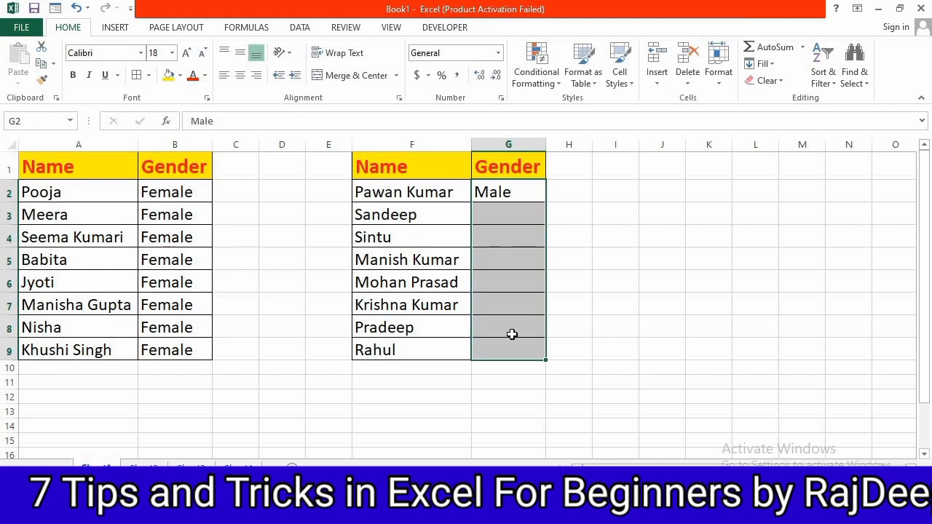
{"action": "key", "text": "ctrl+d"}
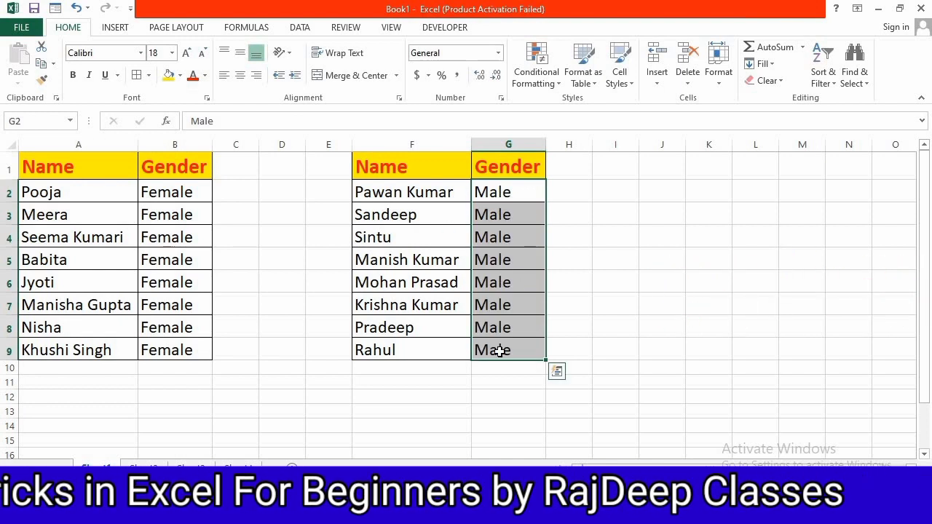
{"action": "left_click", "coordinate": [501, 382]}
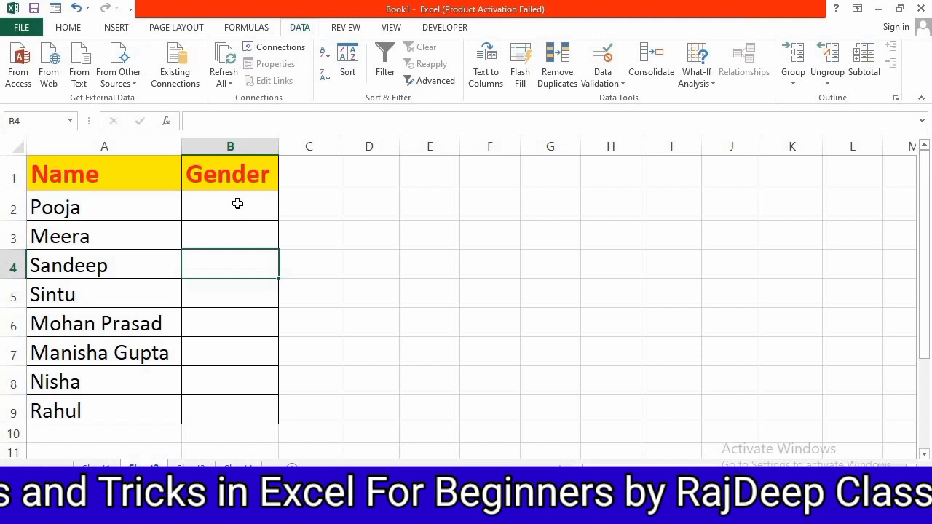
Step: Apply list data validation with the source "Male,Female" to the Gender cells B2:B9
{"action": "left_click_drag", "start_coordinate": [238, 204], "coordinate": [238, 412]}
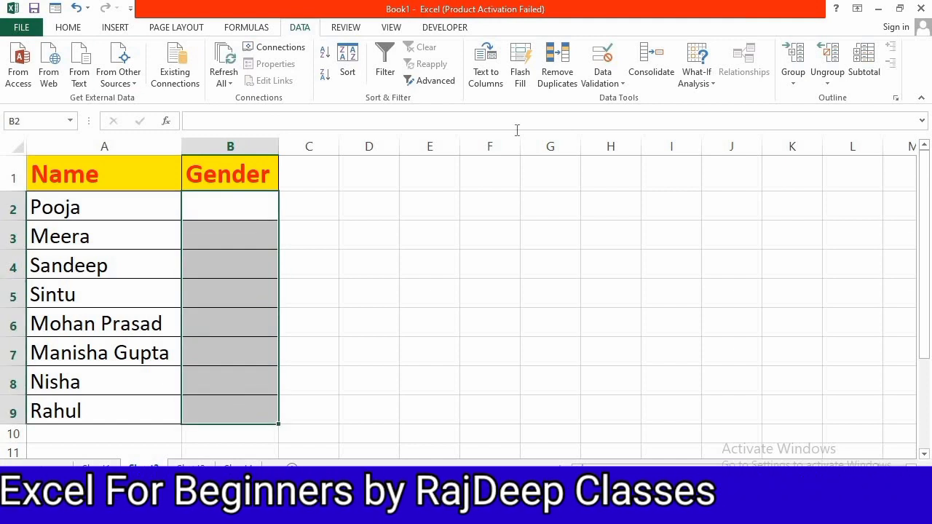
{"action": "left_click", "coordinate": [603, 84]}
{"action": "left_click", "coordinate": [616, 97]}
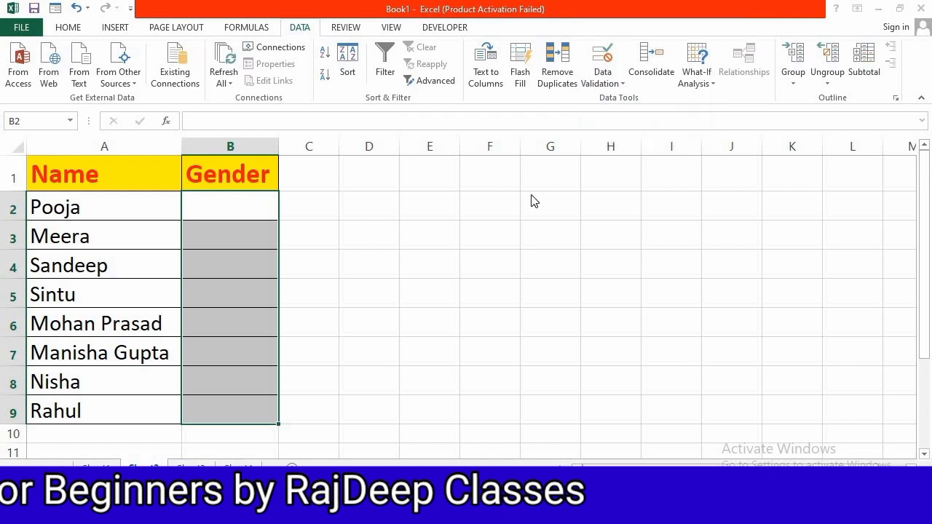
{"action": "left_click", "coordinate": [466, 205]}
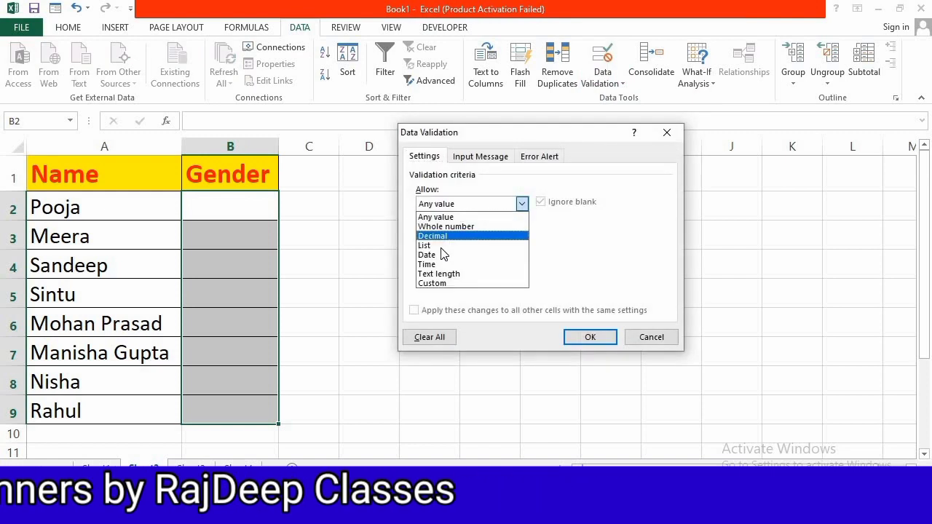
{"action": "left_click", "coordinate": [442, 247]}
{"action": "left_click", "coordinate": [456, 265]}
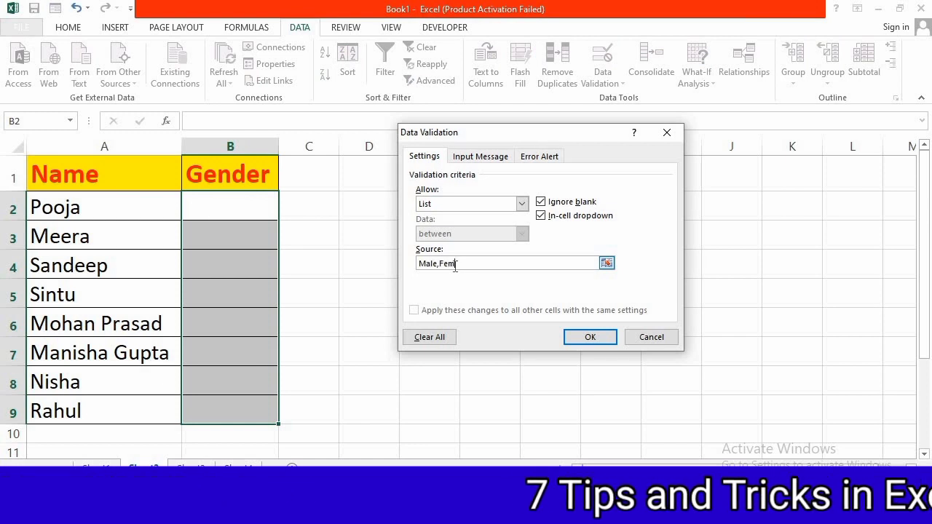
{"action": "left_click", "coordinate": [593, 340]}
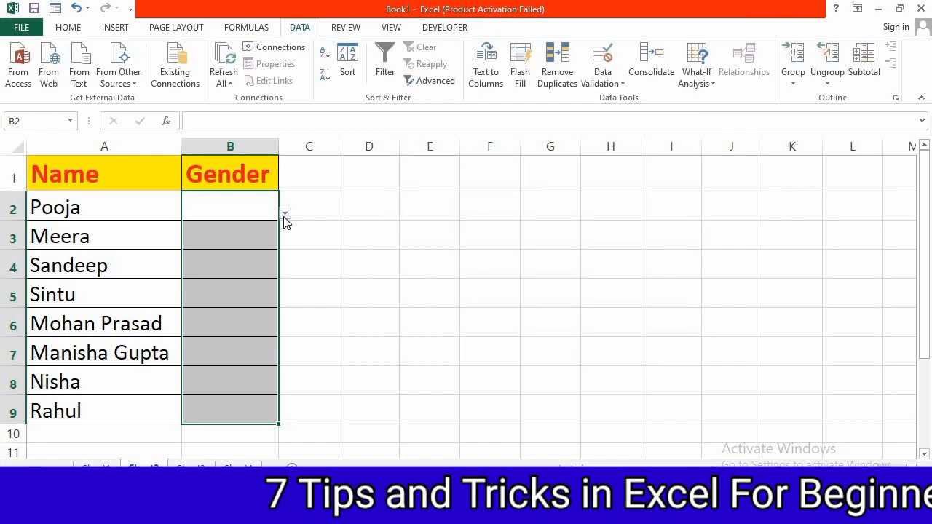
Step: Fill in the gender in B2 and B3 as Female
{"action": "left_click", "coordinate": [285, 213]}
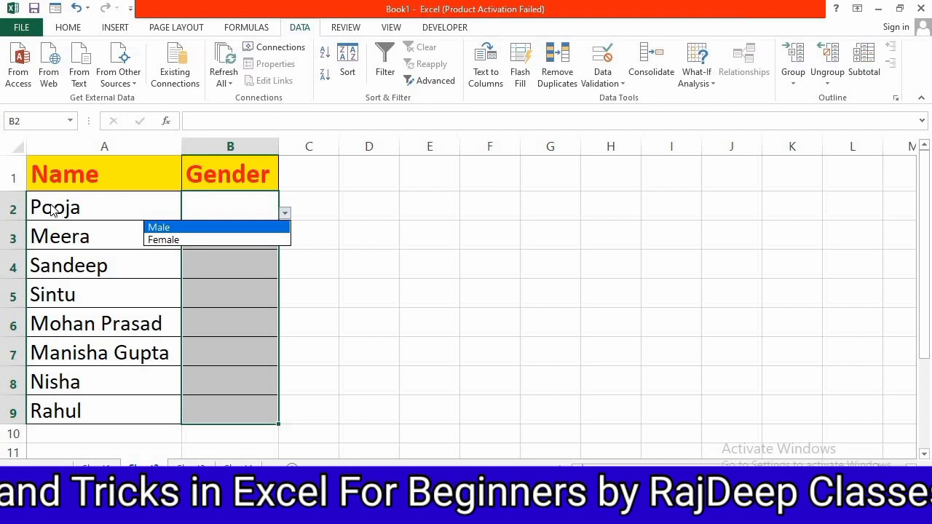
{"action": "left_click", "coordinate": [166, 242]}
{"action": "left_click", "coordinate": [209, 242]}
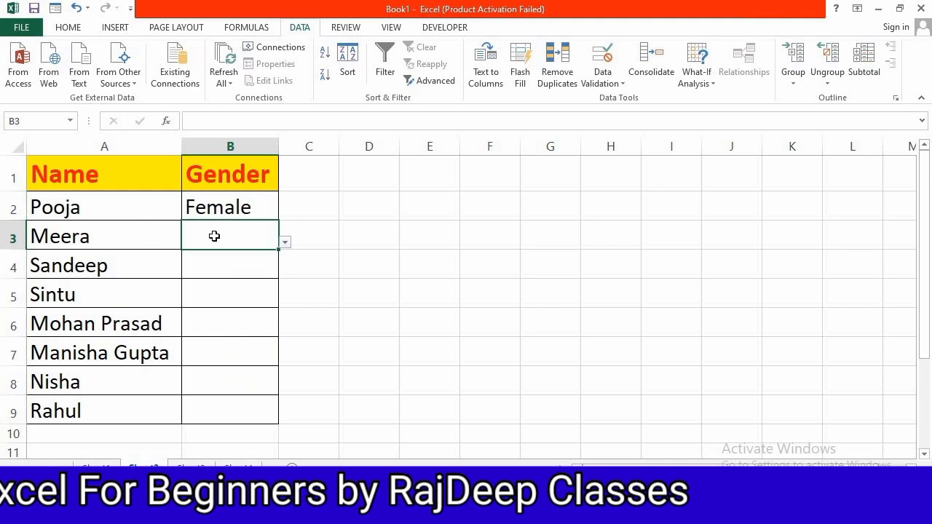
{"action": "type", "text": "f"}
{"action": "key", "text": "Return"}
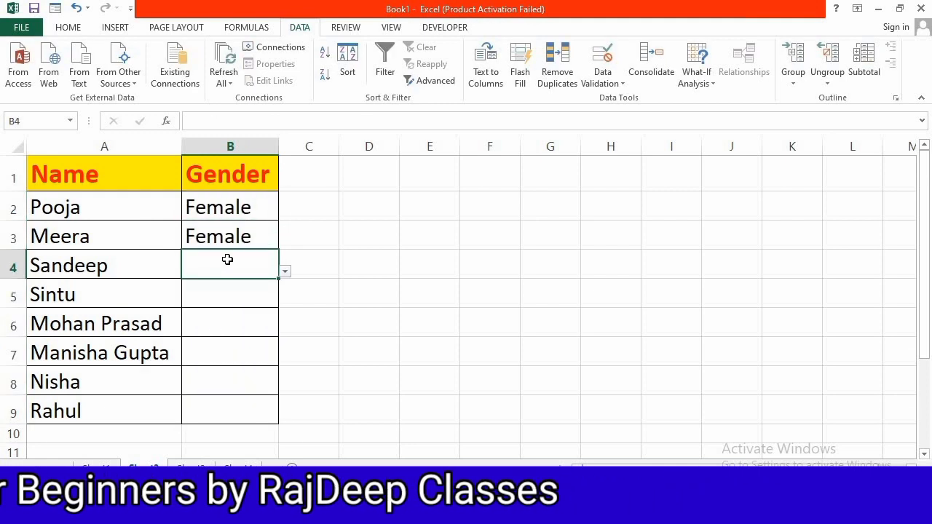
Step: Try to enter the abbreviations "m" and "M" as the gender in B4
{"action": "type", "text": "m"}
{"action": "key", "text": "Return"}
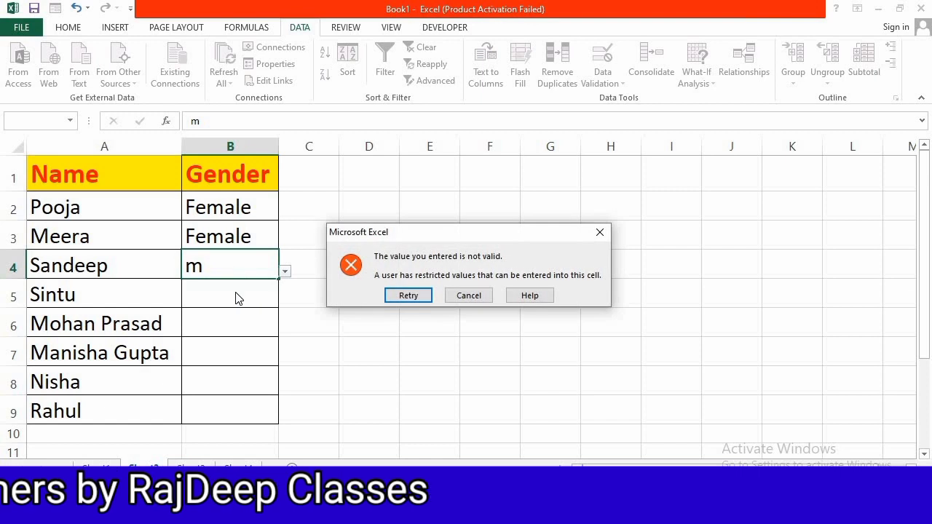
{"action": "left_click", "coordinate": [600, 232]}
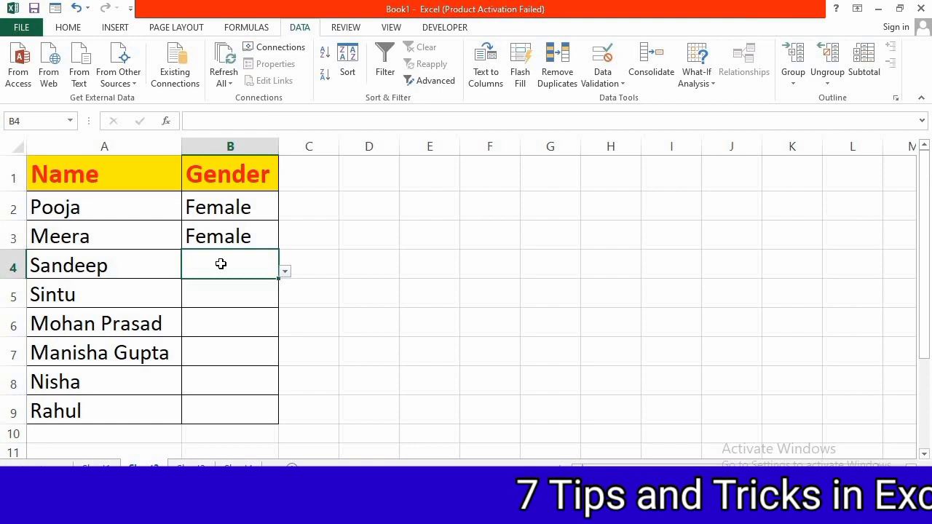
{"action": "type", "text": "M"}
{"action": "key", "text": "Return"}
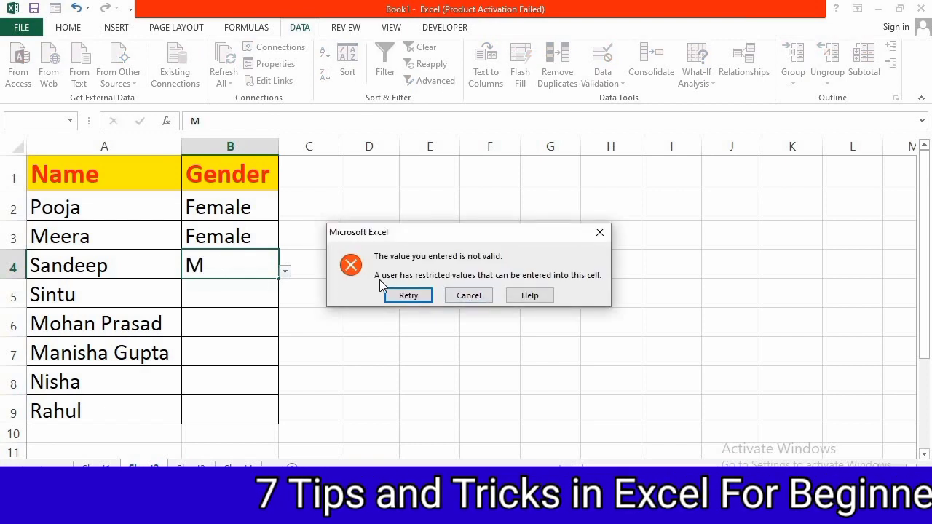
{"action": "left_click", "coordinate": [466, 297]}
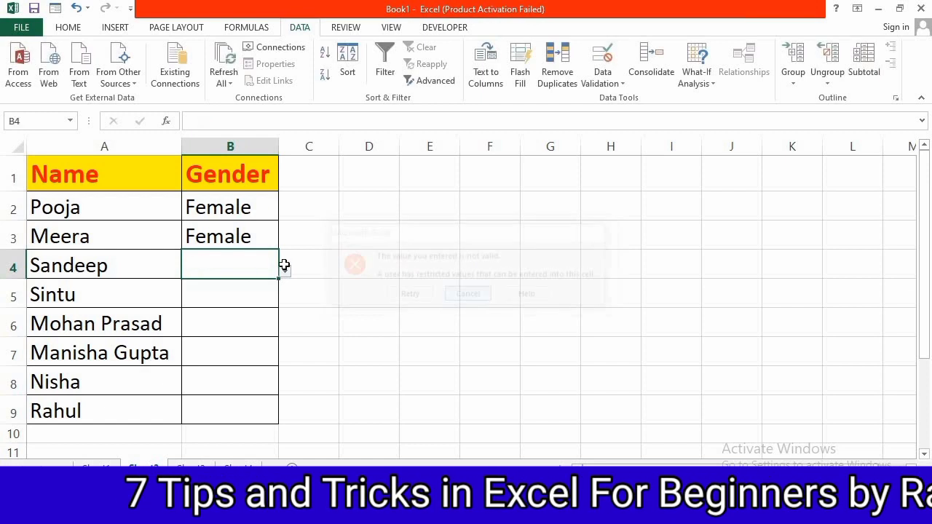
Step: Fill in the gender in B4 and B5 as Male
{"action": "left_click", "coordinate": [285, 272]}
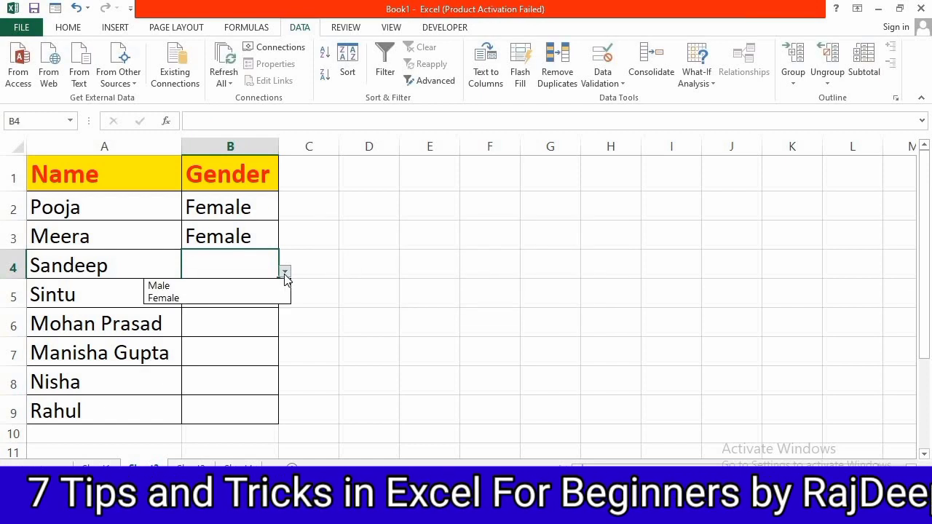
{"action": "left_click", "coordinate": [201, 289]}
{"action": "left_click", "coordinate": [217, 291]}
{"action": "type", "text": "male"}
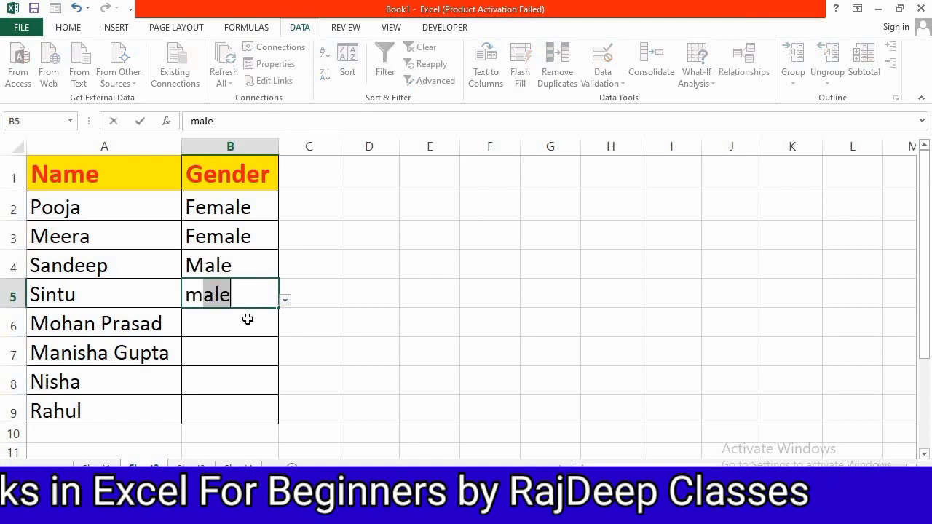
{"action": "key", "text": "Return"}
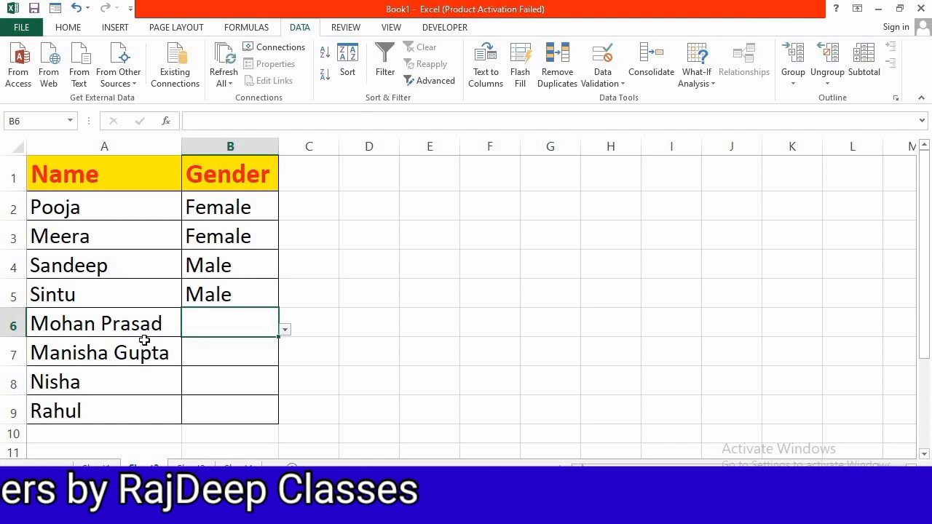
Step: Choose Male from the validation list for B6 and Female for B8
{"action": "left_click", "coordinate": [285, 331]}
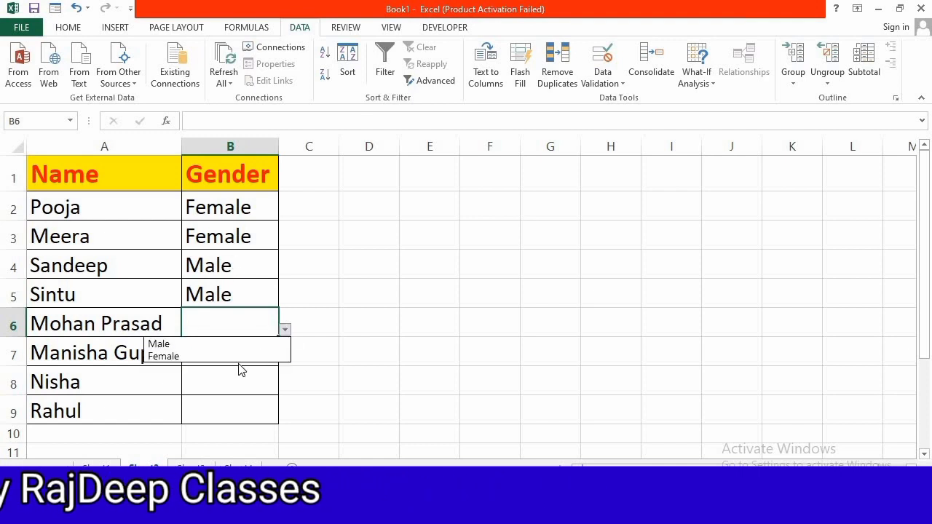
{"action": "left_click", "coordinate": [198, 343]}
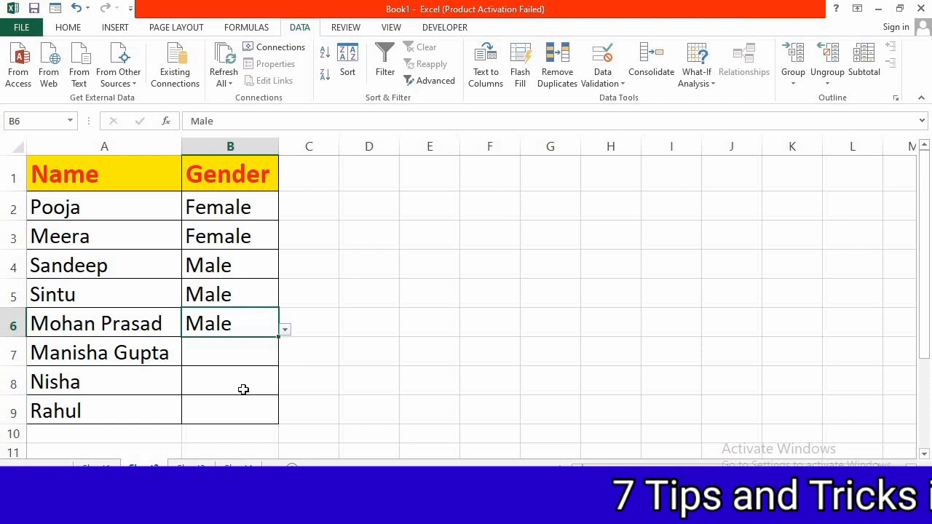
{"action": "left_click", "coordinate": [243, 390]}
{"action": "left_click", "coordinate": [285, 388]}
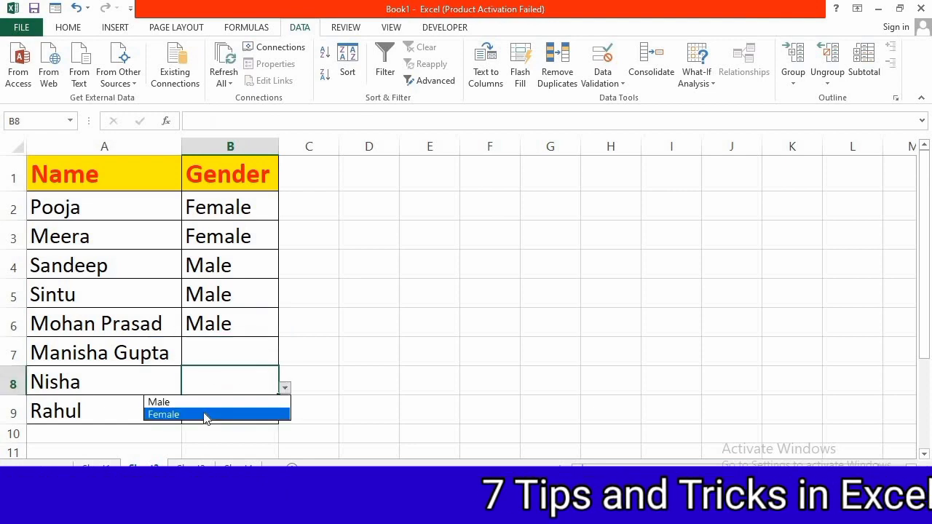
{"action": "left_click", "coordinate": [203, 415]}
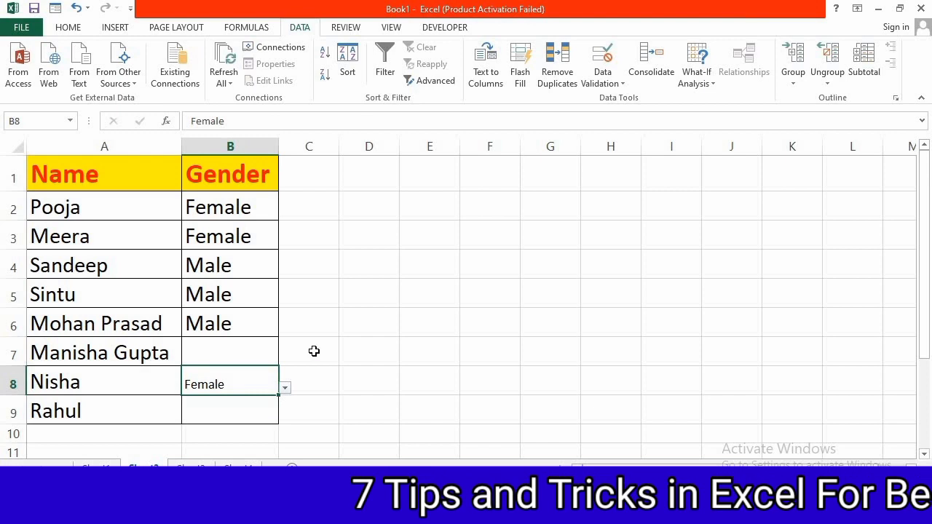
{"action": "left_click", "coordinate": [302, 349]}
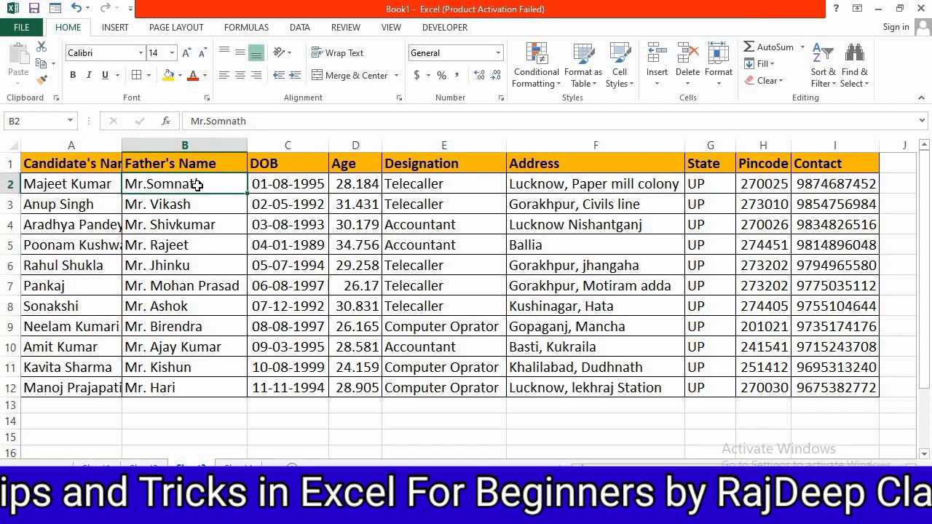
Step: AutoFit the width of the Candidate's Name column to its contents
{"action": "double_click", "coordinate": [123, 146]}
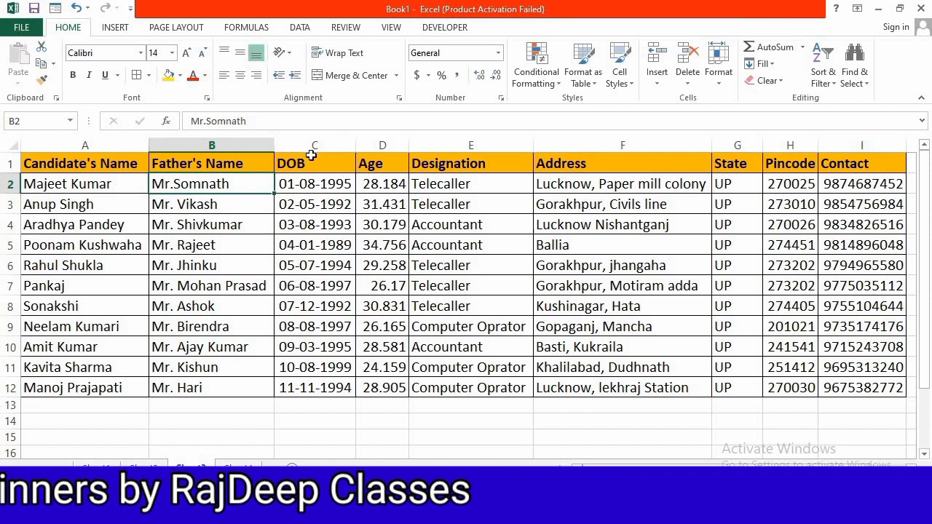
Step: Replace the State header in G1 with "Gendrer"
{"action": "left_click", "coordinate": [740, 164]}
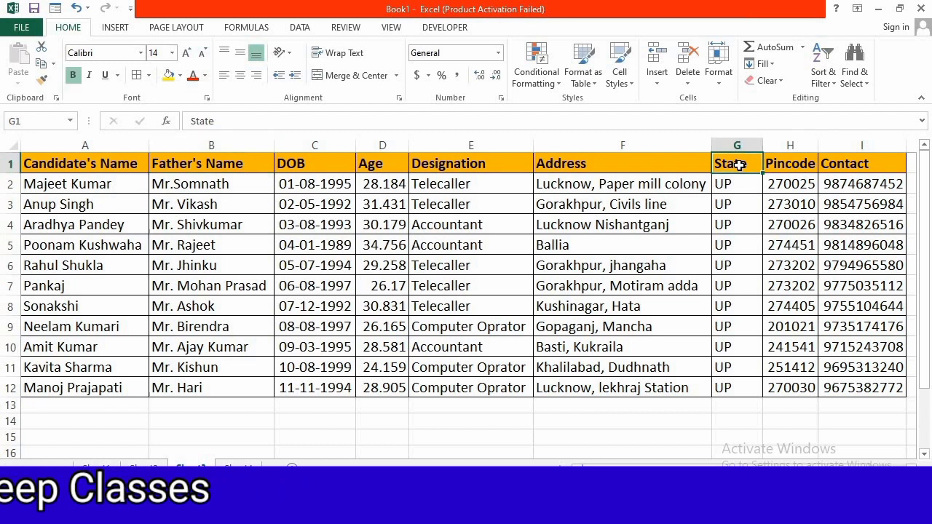
{"action": "type", "text": "Gendrer"}
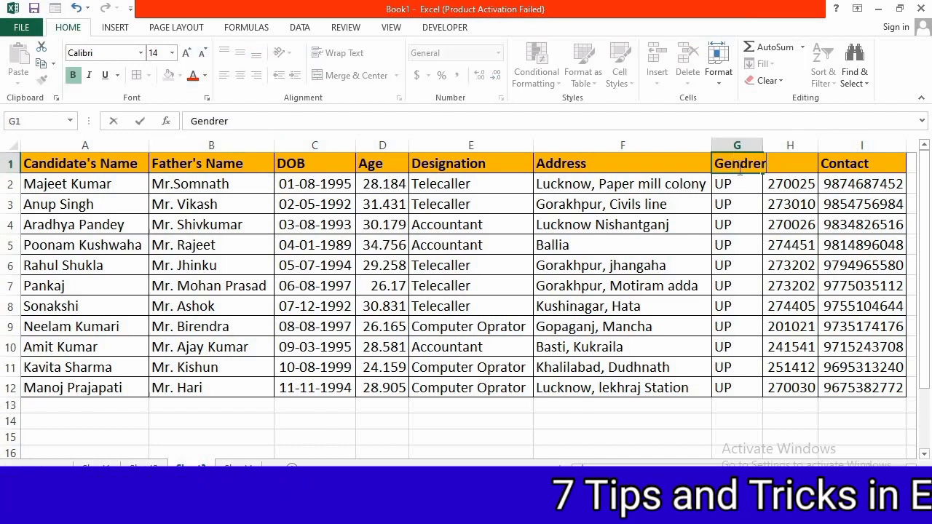
{"action": "key", "text": "Return"}
Step: Fill in Male or Female for each candidate in G2:G12 and AutoFit the width of column G
{"action": "left_click_drag", "start_coordinate": [738, 184], "coordinate": [748, 390]}
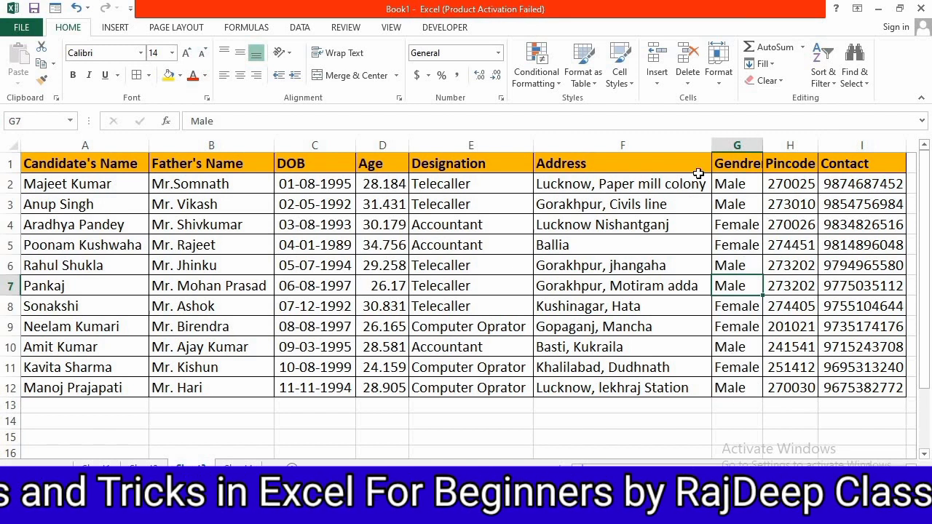
{"action": "double_click", "coordinate": [763, 145]}
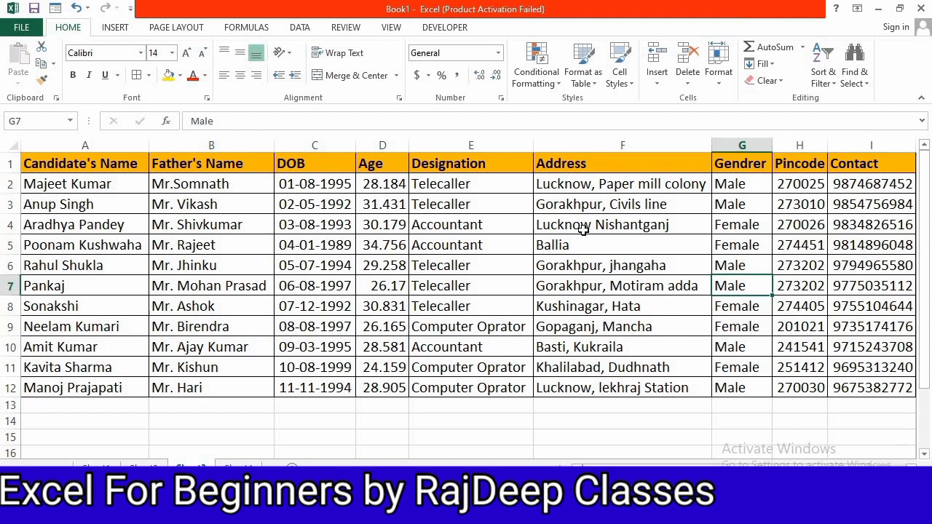
Step: Turn on filtering for the header row of the candidate table
{"action": "left_click_drag", "start_coordinate": [96, 169], "coordinate": [866, 368]}
{"action": "left_click", "coordinate": [300, 27]}
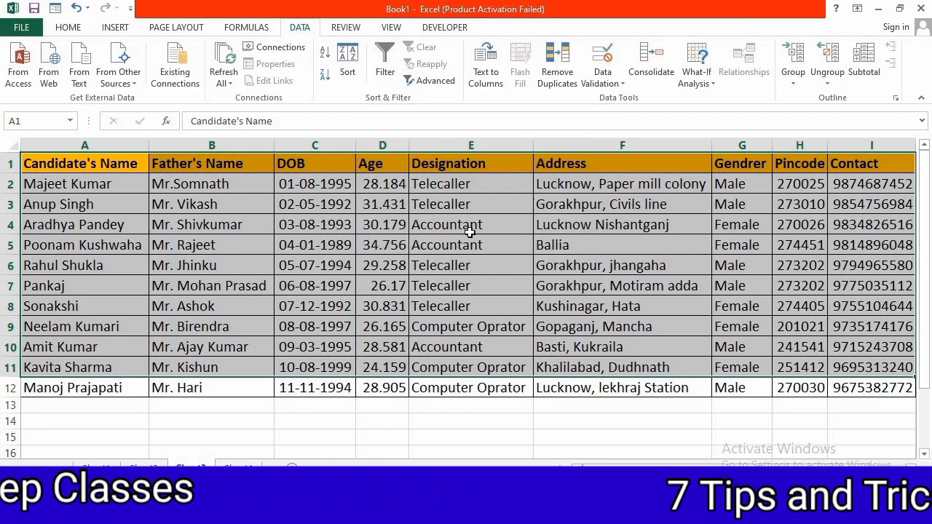
{"action": "left_click", "coordinate": [313, 278]}
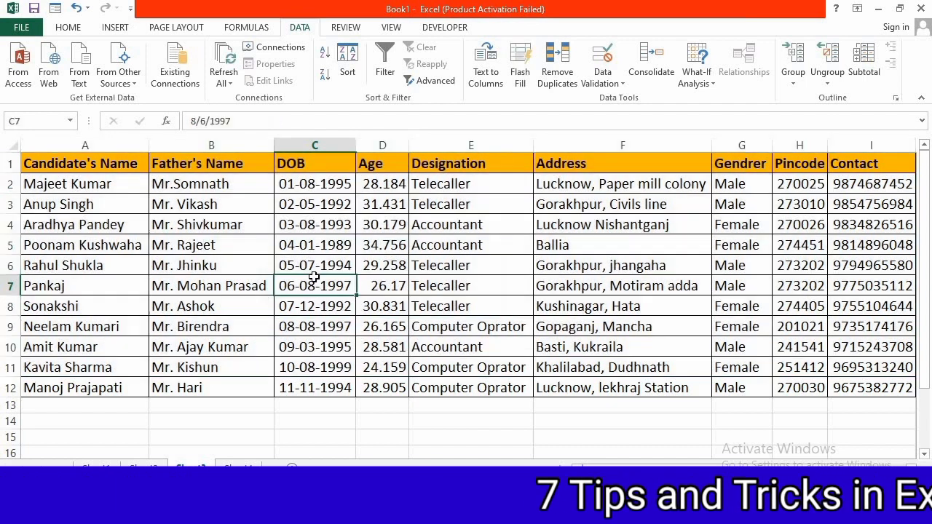
{"action": "left_click", "coordinate": [378, 227]}
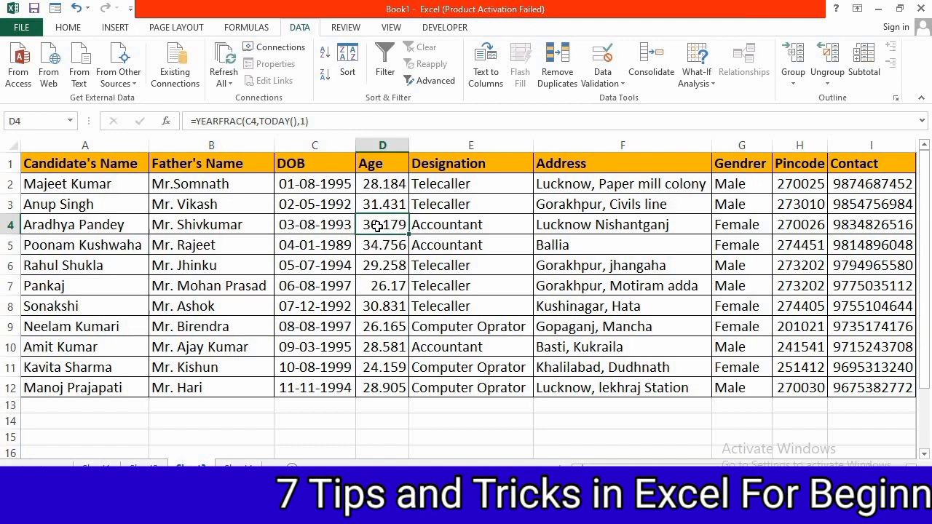
{"action": "key", "text": "ctrl+shift+l"}
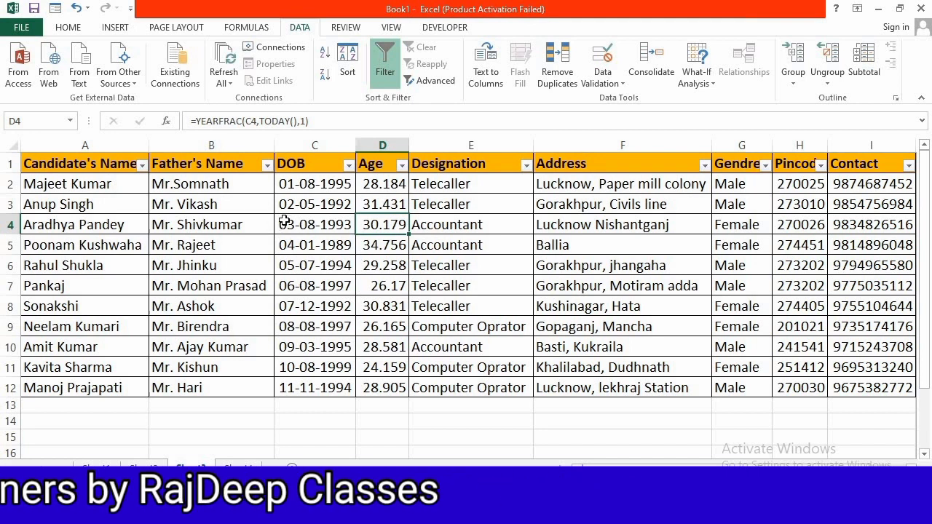
Step: Filter the Gendrer column to show only Male candidates and mark their Father's Name entries
{"action": "left_click", "coordinate": [765, 166]}
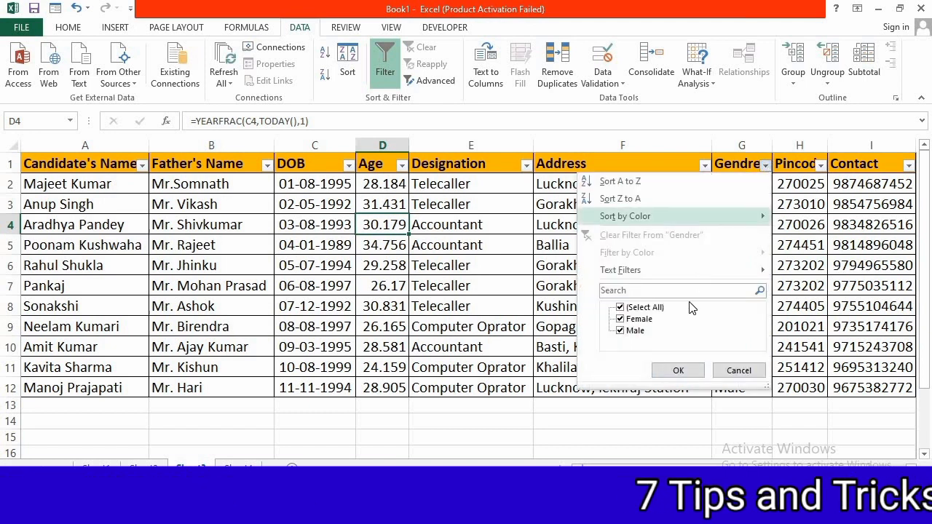
{"action": "left_click", "coordinate": [625, 308]}
{"action": "left_click", "coordinate": [620, 332]}
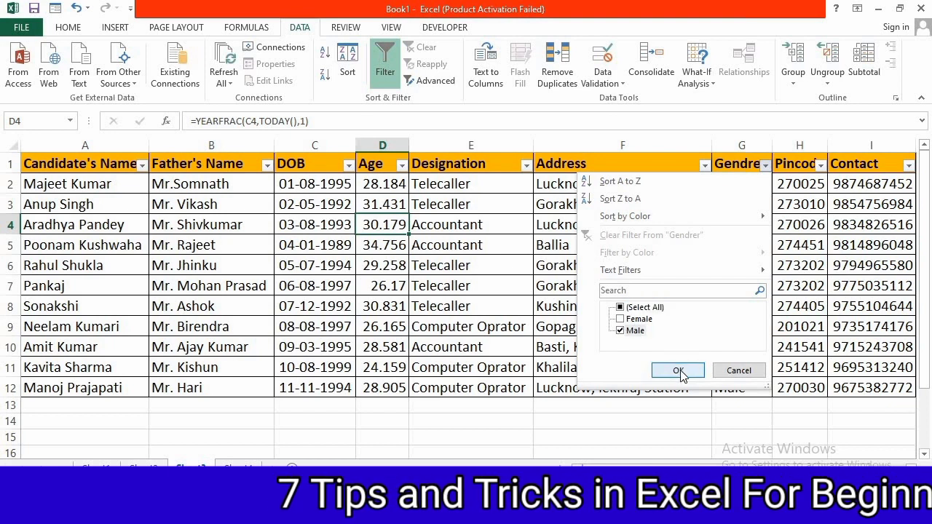
{"action": "left_click", "coordinate": [677, 371]}
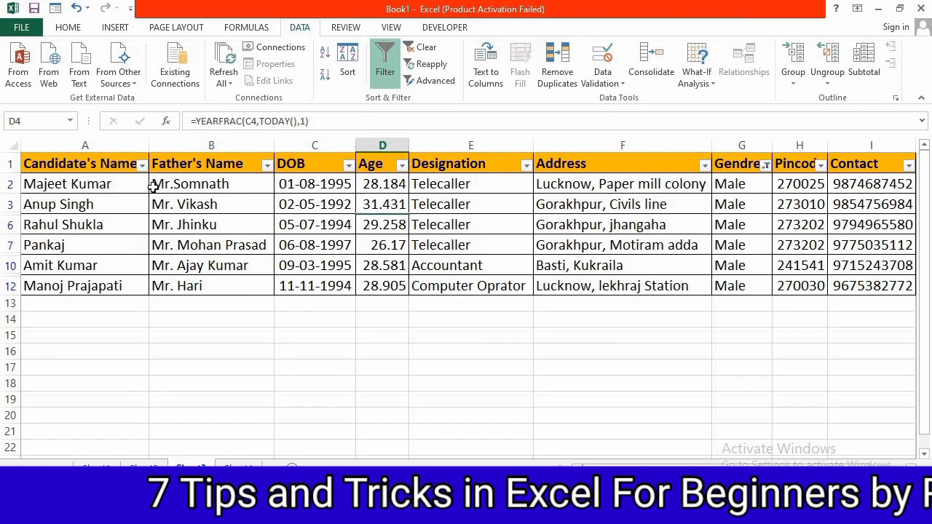
{"action": "left_click_drag", "start_coordinate": [172, 182], "coordinate": [182, 288]}
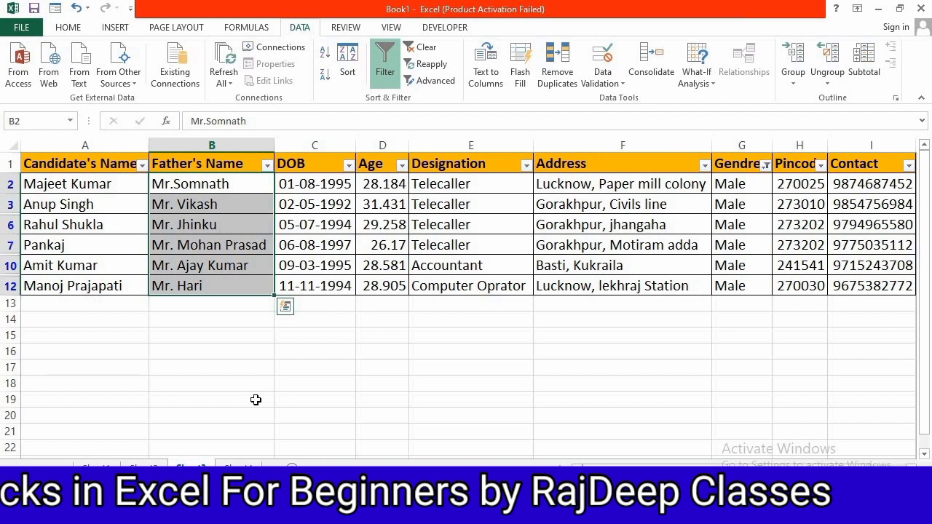
{"action": "left_click", "coordinate": [222, 399]}
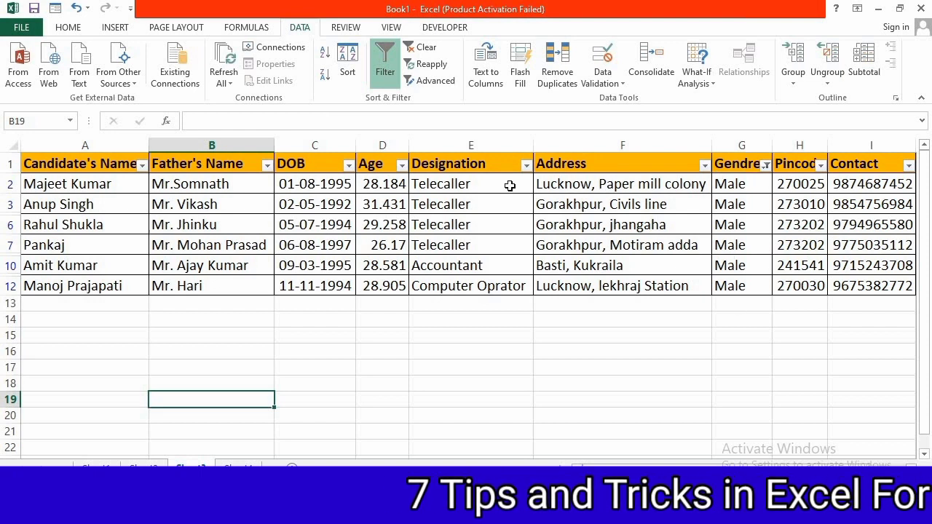
Step: Filter the Designation column to show only Telecaller and select the visible Father's Name entries
{"action": "left_click", "coordinate": [525, 166]}
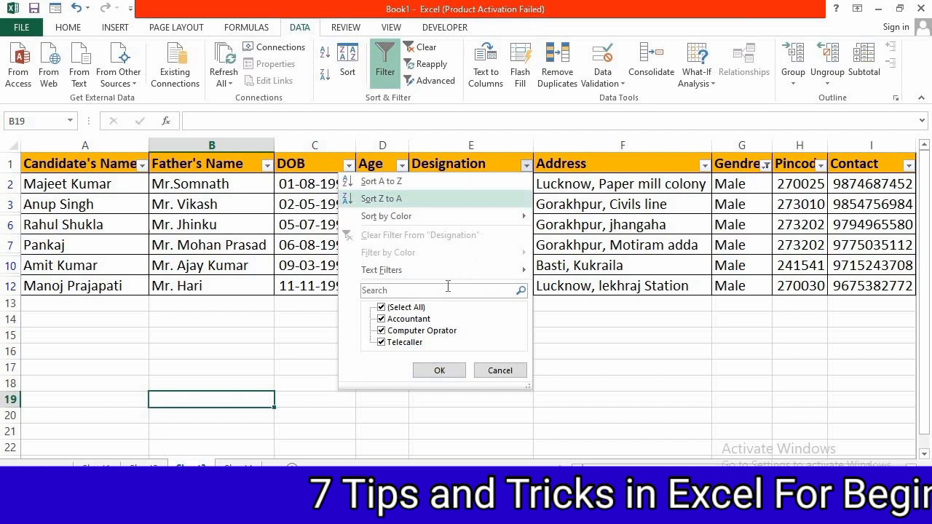
{"action": "left_click", "coordinate": [412, 308]}
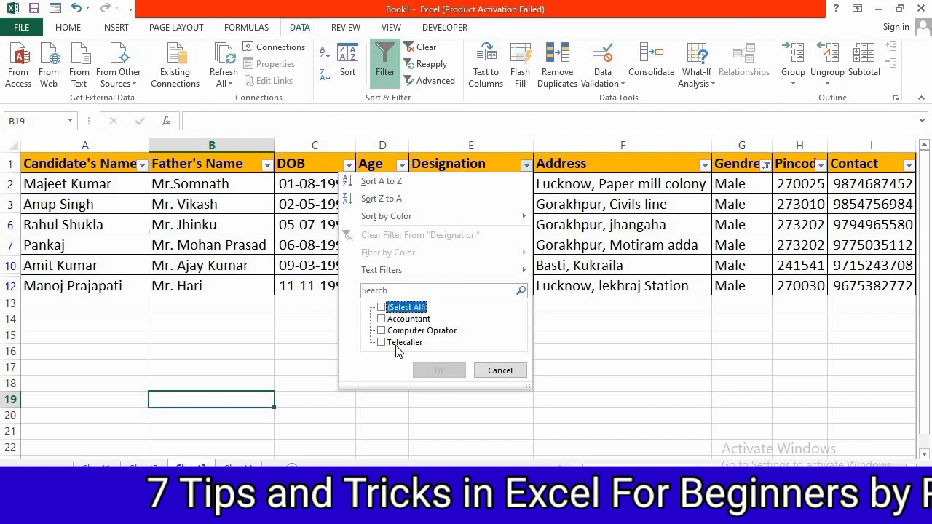
{"action": "left_click", "coordinate": [386, 342]}
{"action": "left_click", "coordinate": [439, 370]}
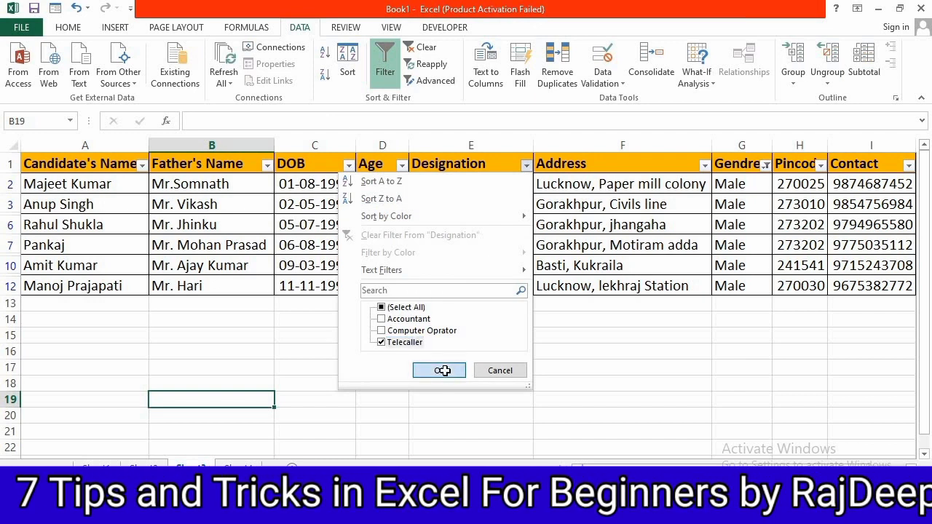
{"action": "left_click_drag", "start_coordinate": [219, 184], "coordinate": [219, 245]}
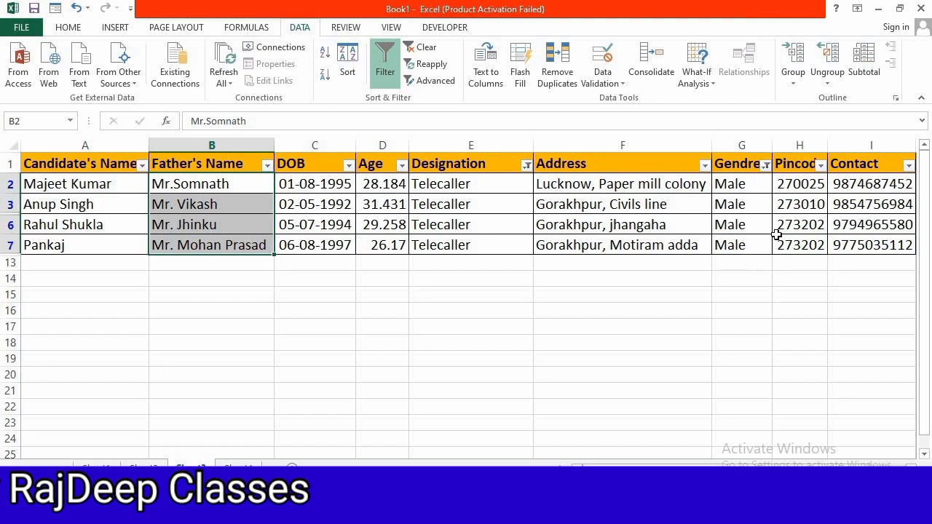
Step: Look at the values offered by the Pincode column's filter without applying it
{"action": "left_click", "coordinate": [820, 166]}
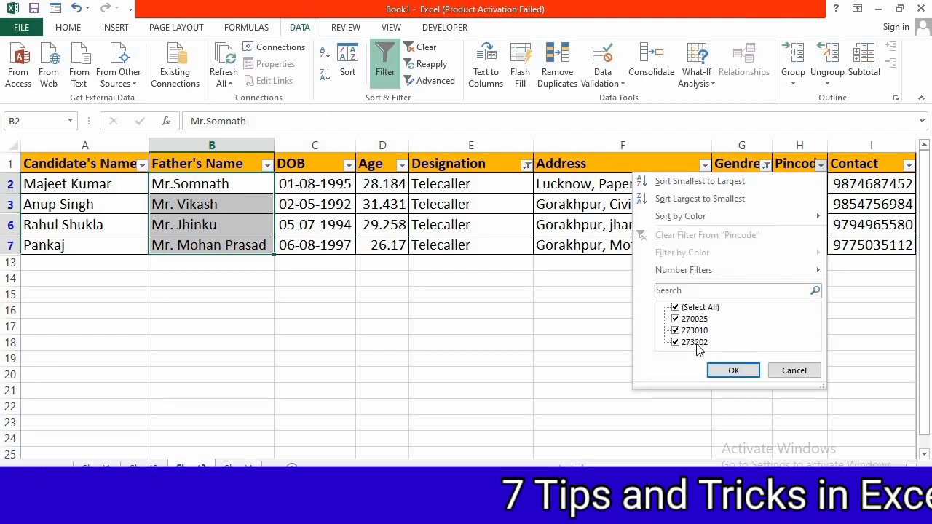
{"action": "left_click", "coordinate": [793, 371]}
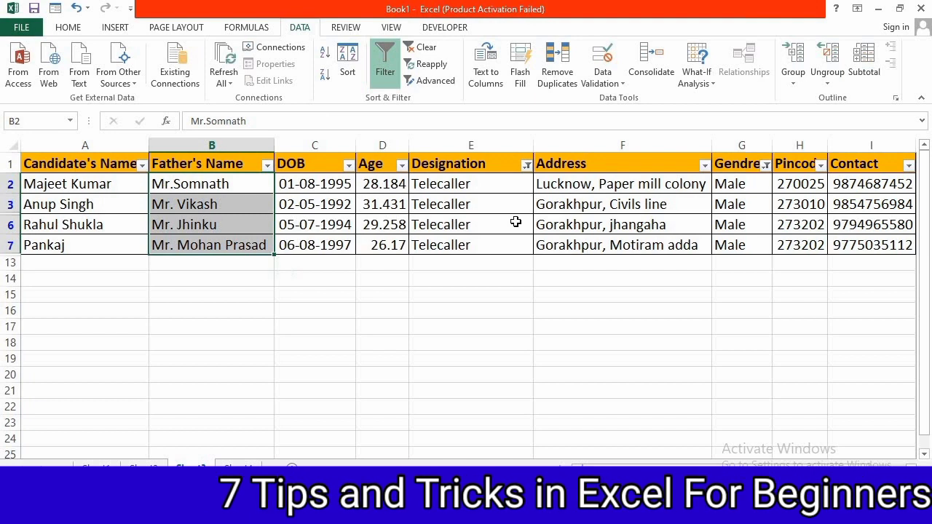
{"action": "left_click", "coordinate": [382, 327]}
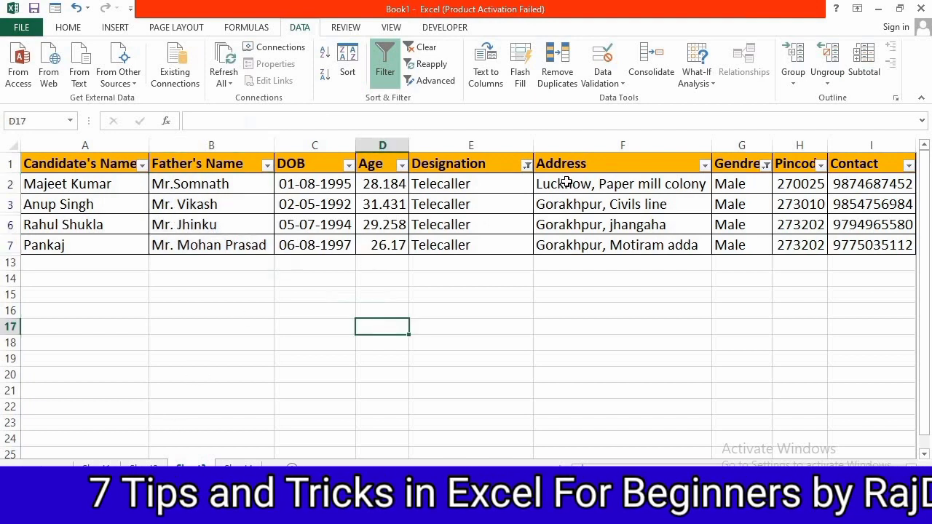
Step: Reset the Designation and Gendrer filters to Select All
{"action": "left_click", "coordinate": [526, 167]}
{"action": "left_click", "coordinate": [381, 307]}
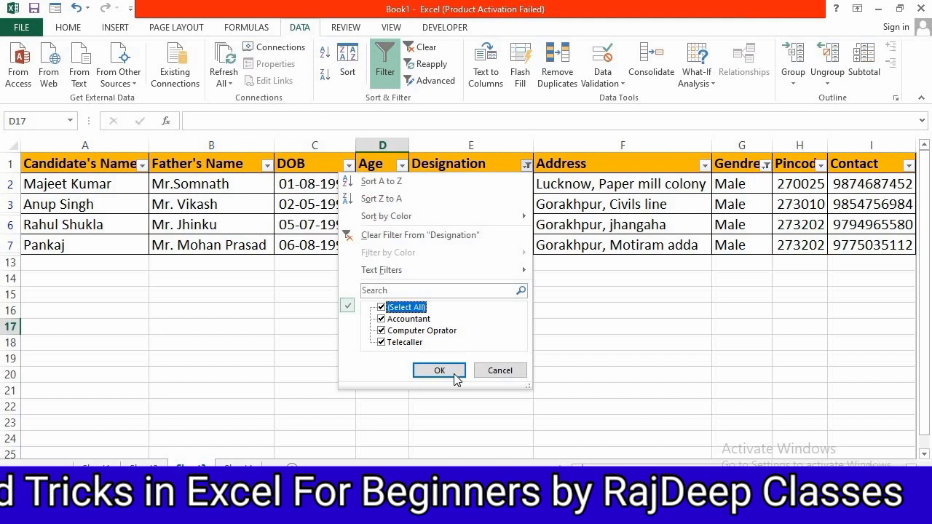
{"action": "left_click", "coordinate": [439, 371]}
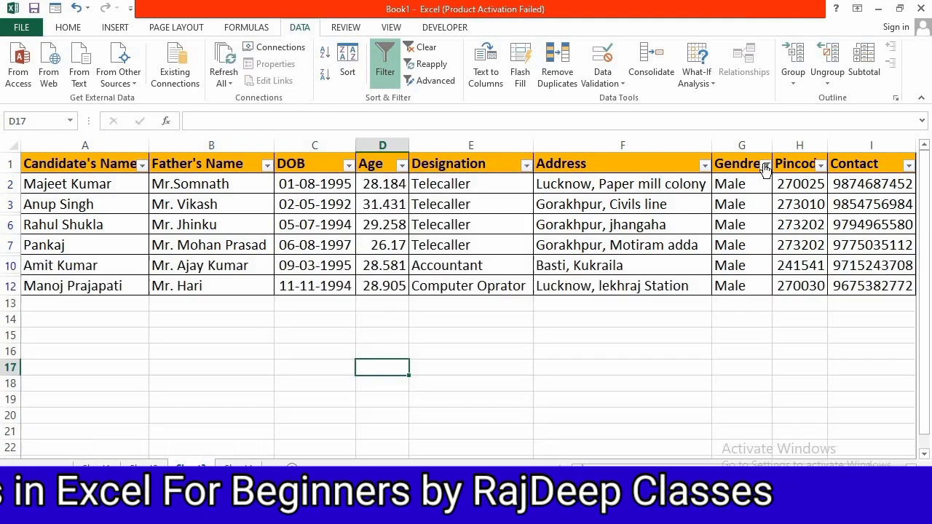
{"action": "left_click", "coordinate": [766, 166]}
{"action": "left_click", "coordinate": [637, 310]}
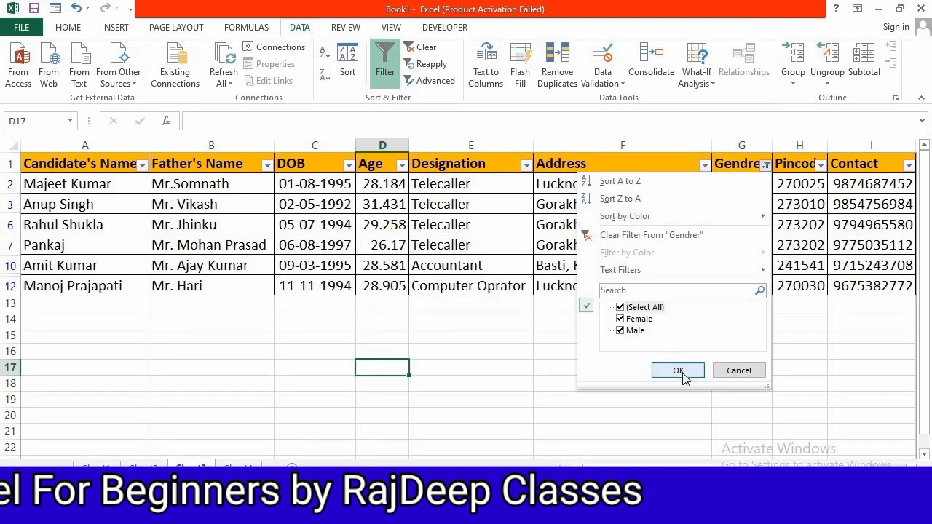
{"action": "left_click", "coordinate": [679, 370]}
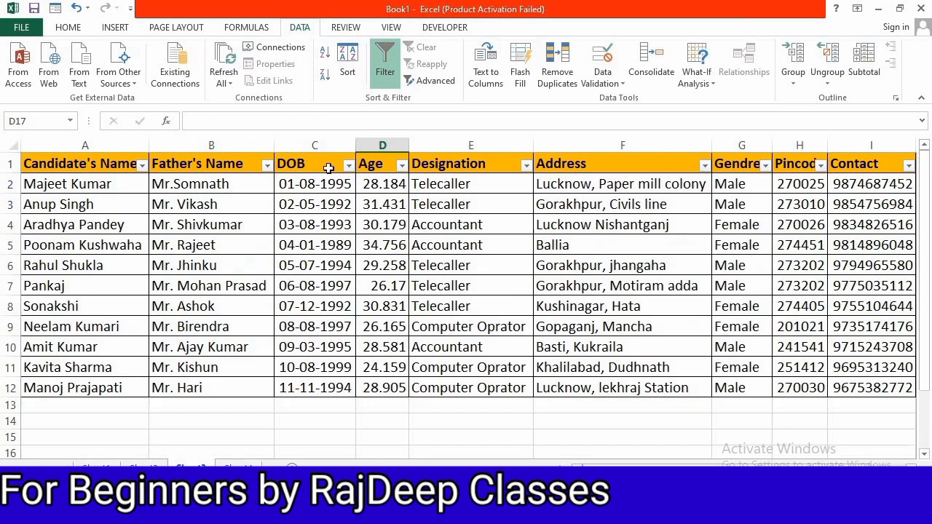
Step: Filter the Gendrer column to show only Female candidates
{"action": "left_click", "coordinate": [765, 166]}
{"action": "left_click", "coordinate": [620, 308]}
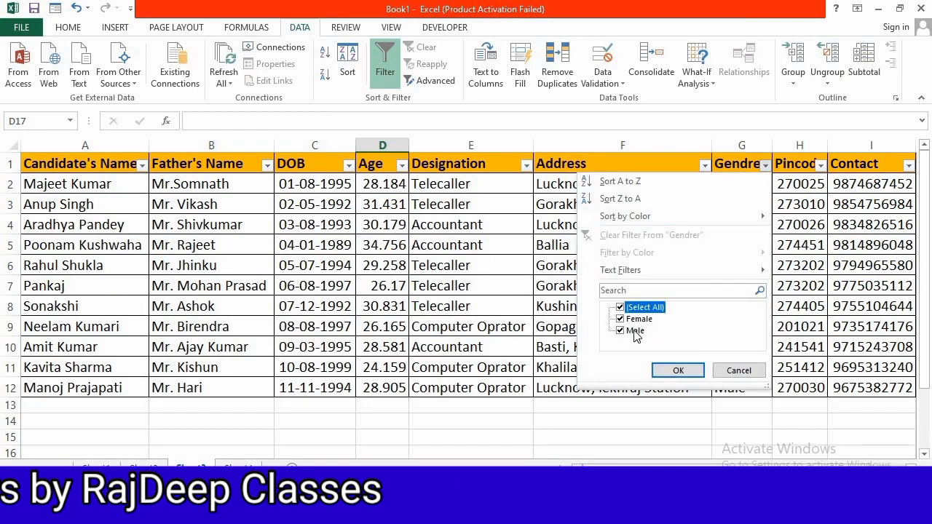
{"action": "left_click", "coordinate": [620, 319]}
{"action": "left_click", "coordinate": [678, 372]}
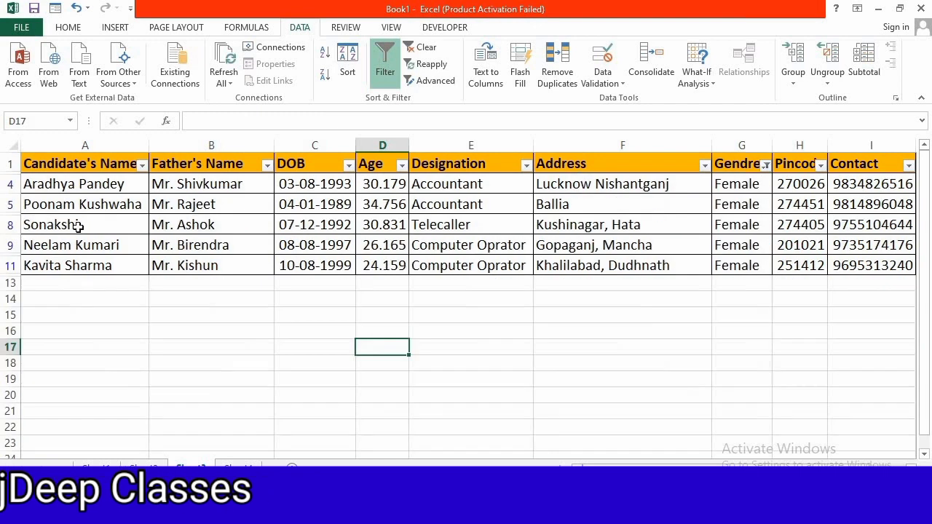
Step: Narrow the filtered rows to the Accountant designation
{"action": "left_click", "coordinate": [526, 166]}
{"action": "left_click", "coordinate": [406, 307]}
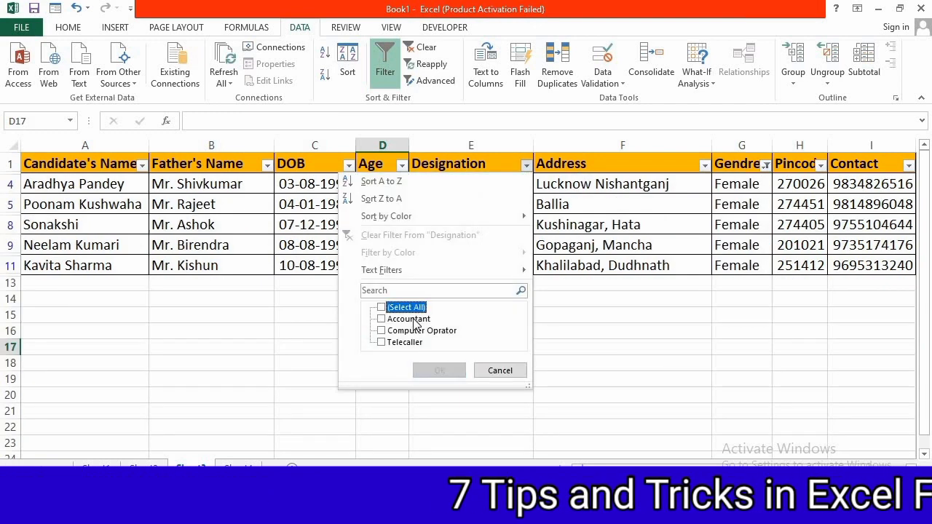
{"action": "left_click", "coordinate": [409, 319]}
{"action": "key", "text": "Return"}
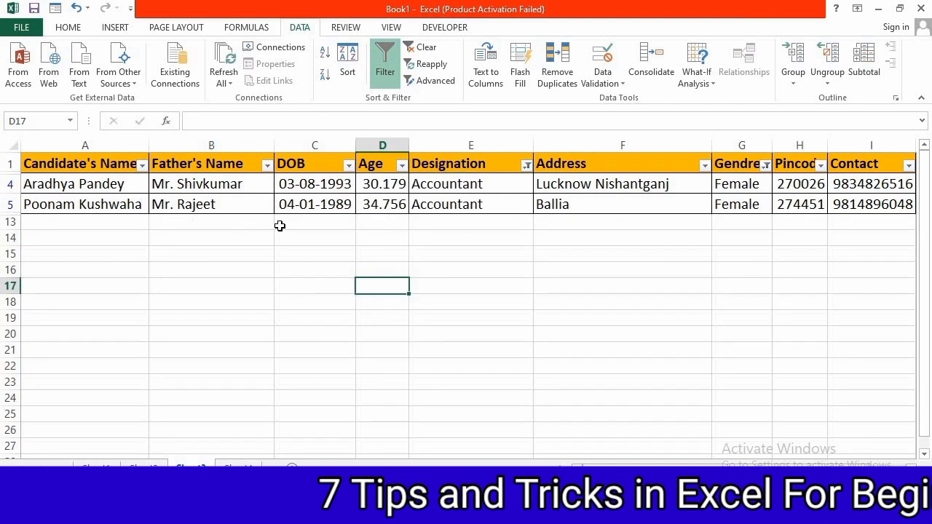
Step: Remove the Female filter from the Gendrer column and the Accountant filter from the Designation column
{"action": "left_click", "coordinate": [766, 165]}
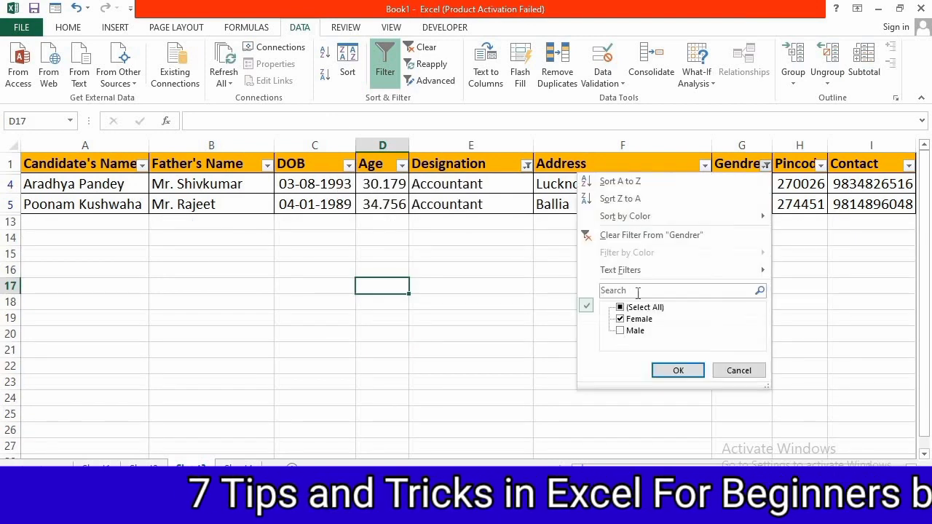
{"action": "left_click", "coordinate": [621, 307]}
{"action": "key", "text": "Return"}
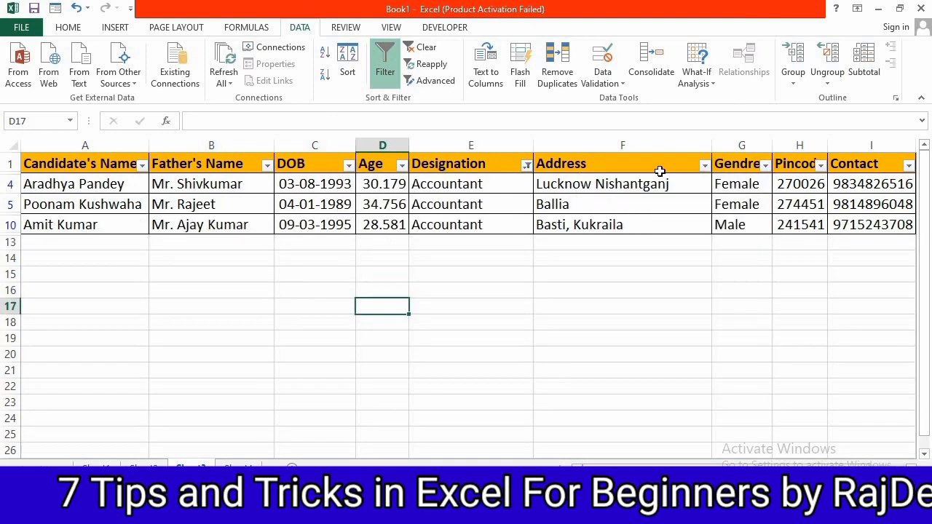
{"action": "left_click", "coordinate": [527, 166]}
{"action": "left_click", "coordinate": [397, 306]}
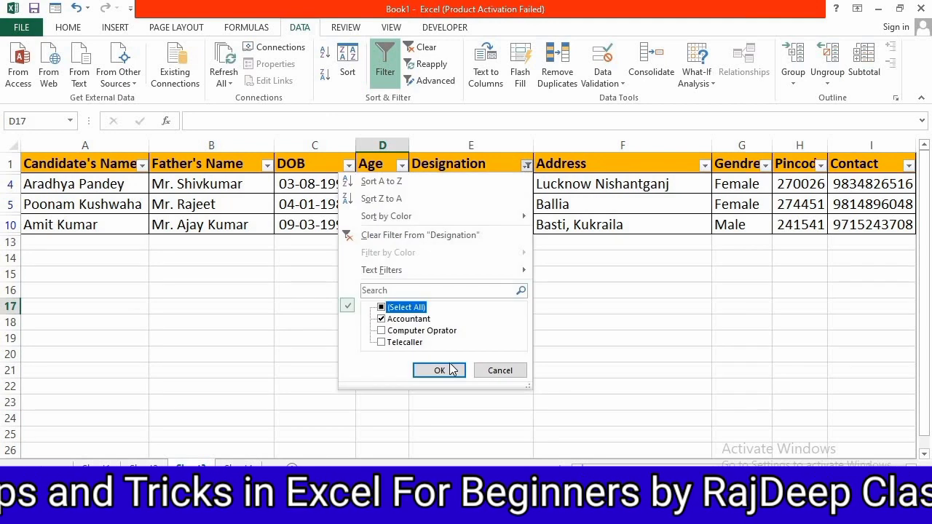
{"action": "left_click", "coordinate": [446, 371]}
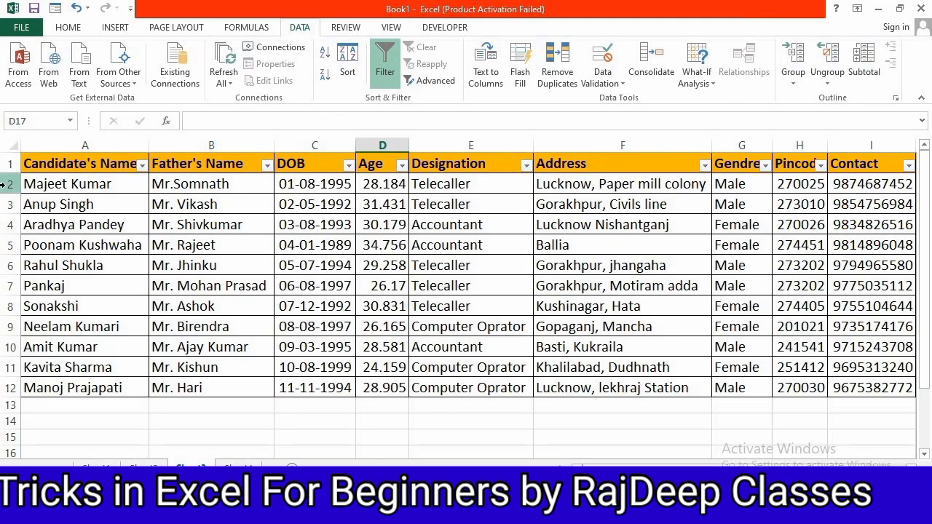
Step: Filter the Designation column to show only Accountant candidates
{"action": "left_click", "coordinate": [527, 166]}
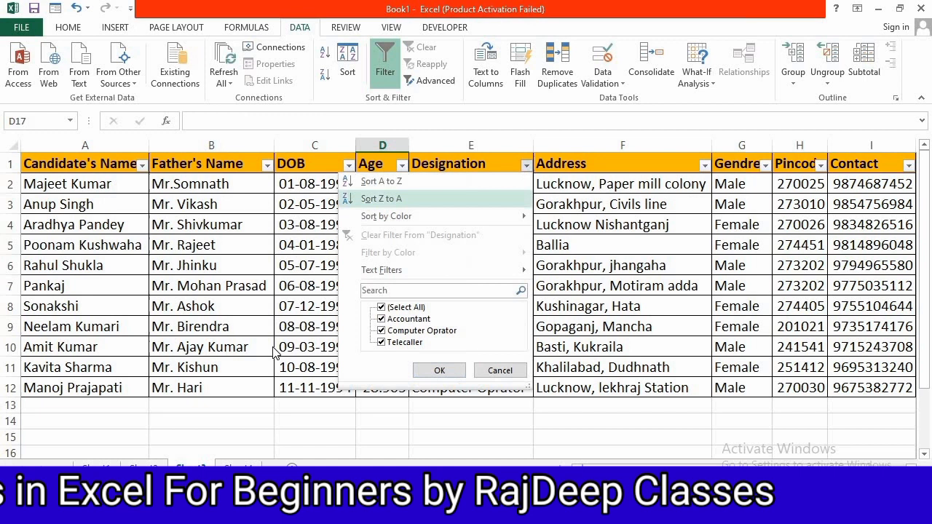
{"action": "left_click", "coordinate": [380, 307]}
{"action": "left_click", "coordinate": [381, 319]}
{"action": "left_click", "coordinate": [440, 371]}
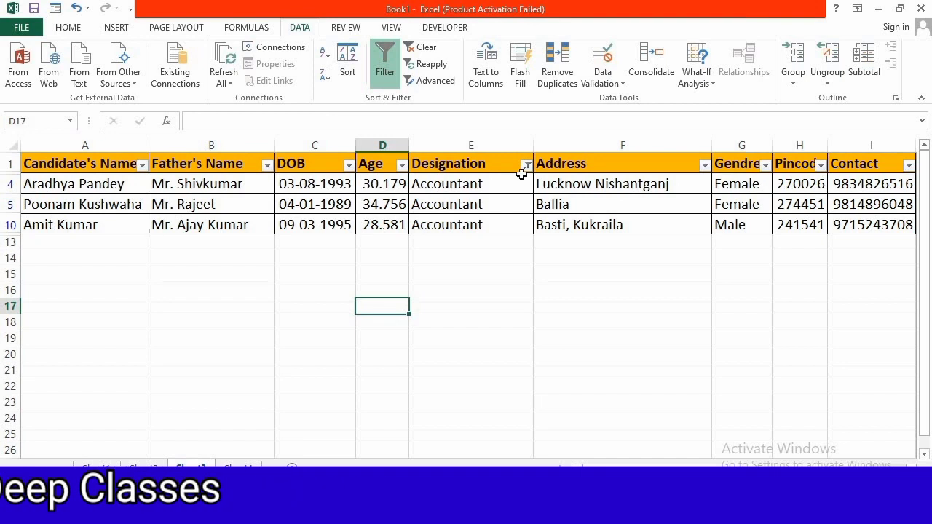
{"action": "mouse_move", "coordinate": [534, 167]}
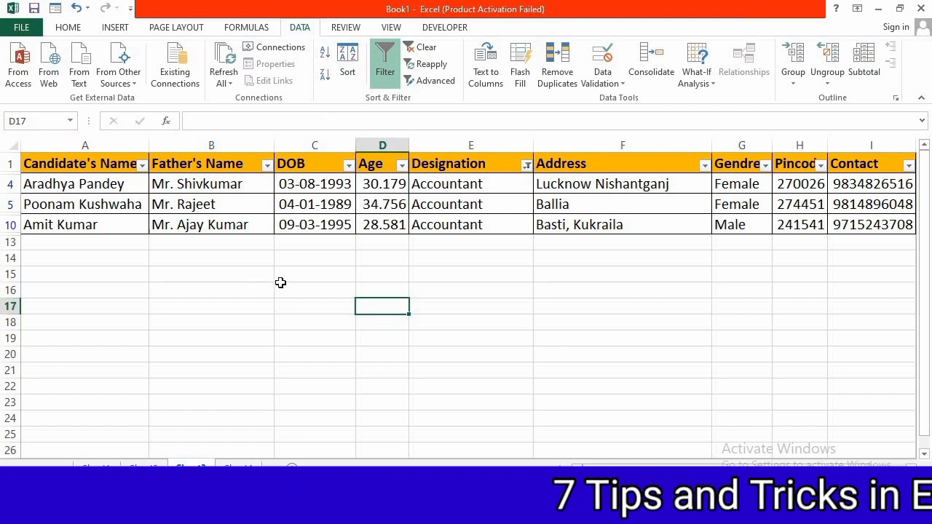
Step: Turn off filtering on the candidate table
{"action": "left_click", "coordinate": [209, 186]}
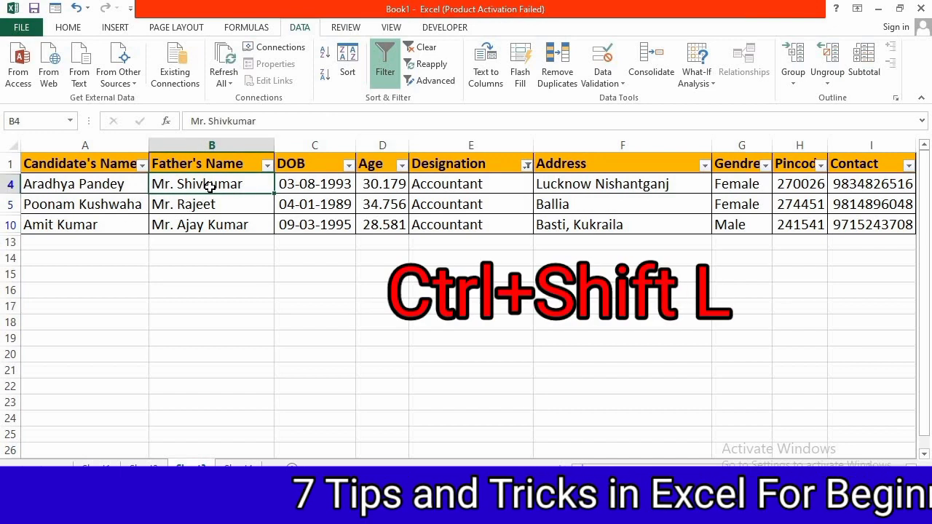
{"action": "key", "text": "ctrl+shift+l"}
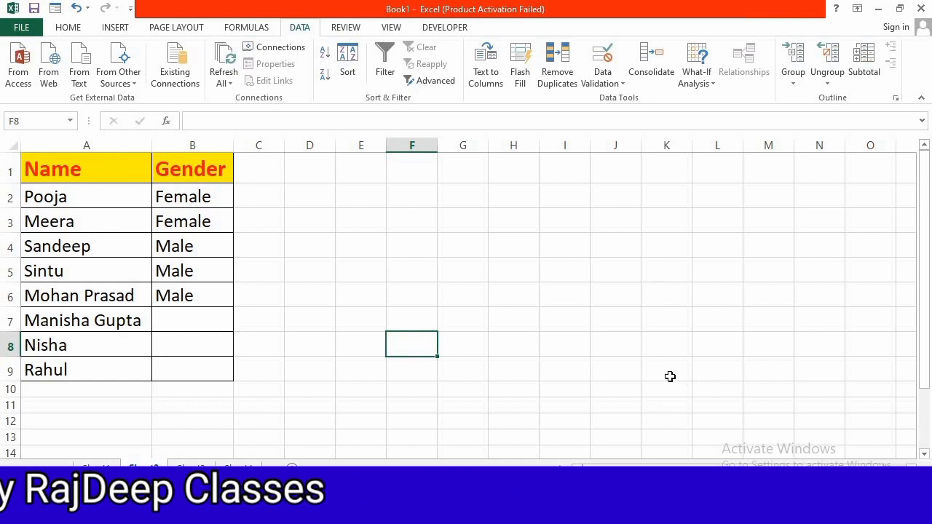
Step: Copy the Name and Gender table in A1:B9 and paste it starting at E1
{"action": "mouse_move", "coordinate": [90, 170]}
{"action": "left_mouse_down"}
{"action": "mouse_move", "coordinate": [194, 273]}
{"action": "mouse_move", "coordinate": [211, 373]}
{"action": "left_mouse_up"}
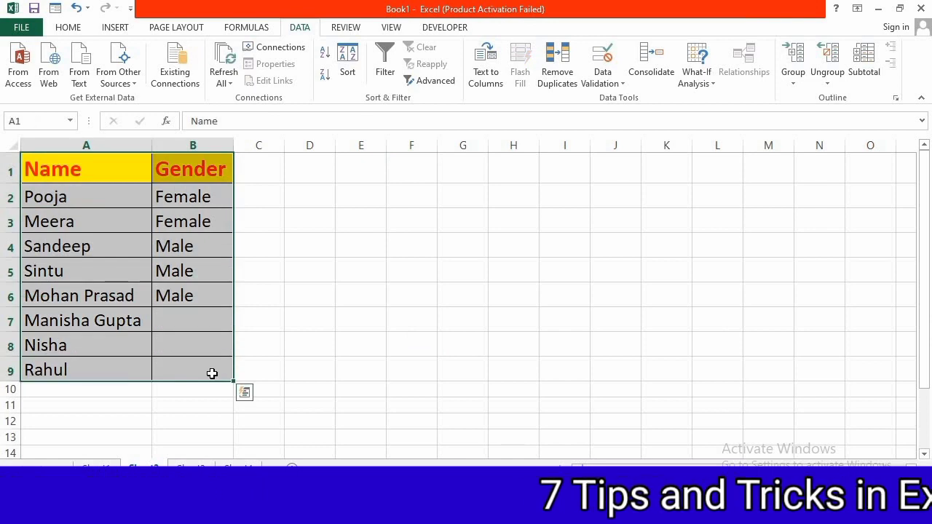
{"action": "key", "text": "ctrl+q"}
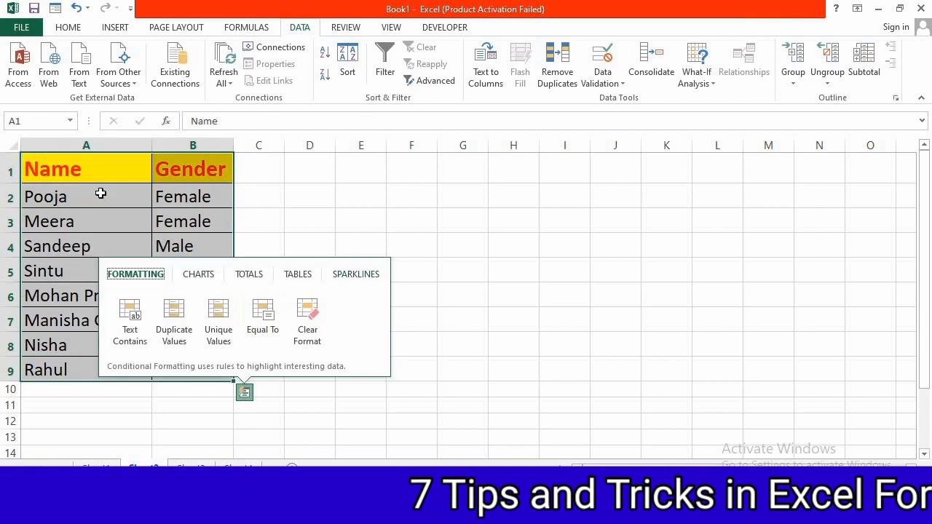
{"action": "left_click_drag", "start_coordinate": [149, 172], "coordinate": [214, 373]}
{"action": "key", "text": "ctrl+c"}
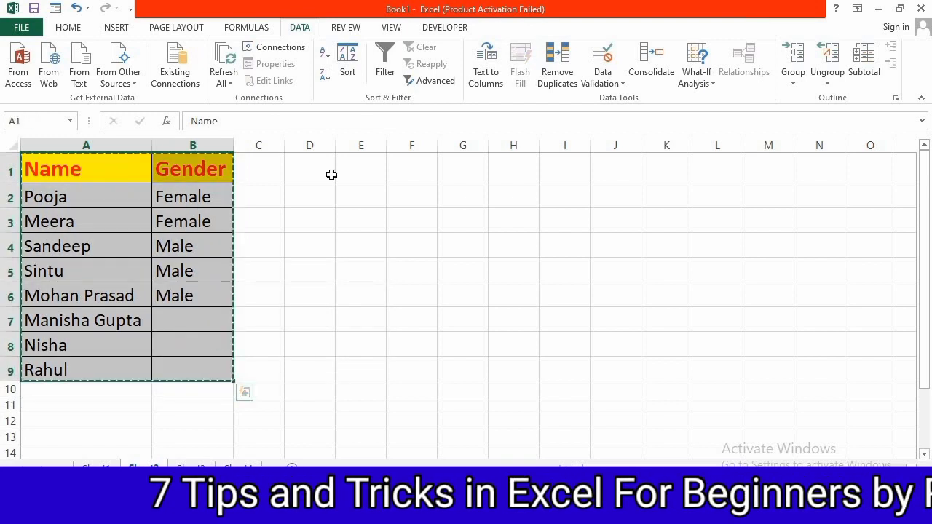
{"action": "left_click", "coordinate": [353, 167]}
{"action": "key", "text": "ctrl+v"}
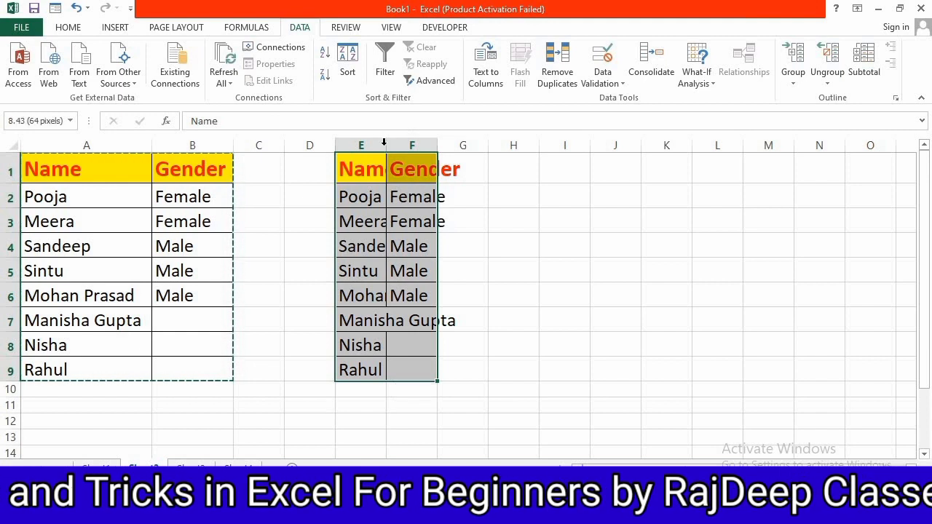
Step: AutoFit columns E and F around the pasted table, and undo the resizing together with the paste
{"action": "double_click", "coordinate": [384, 145]}
{"action": "double_click", "coordinate": [516, 146]}
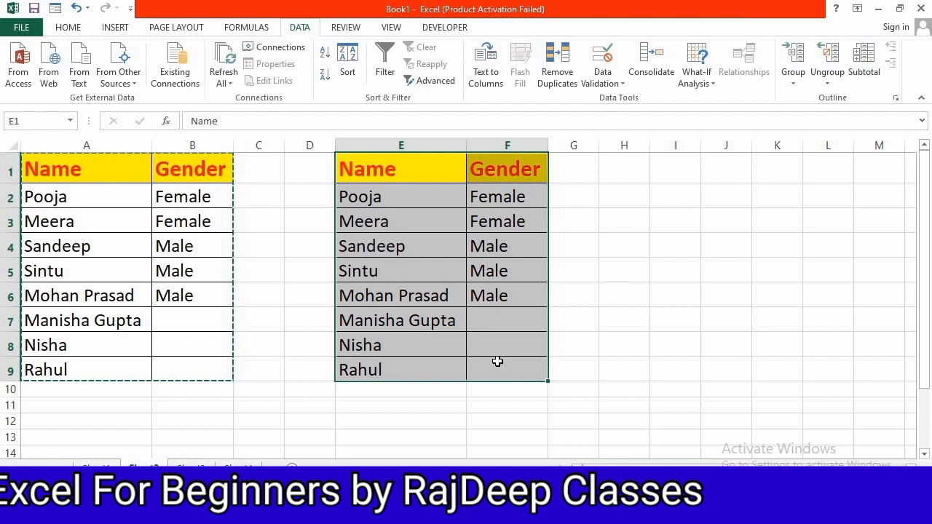
{"action": "key", "text": "ctrl+z"}
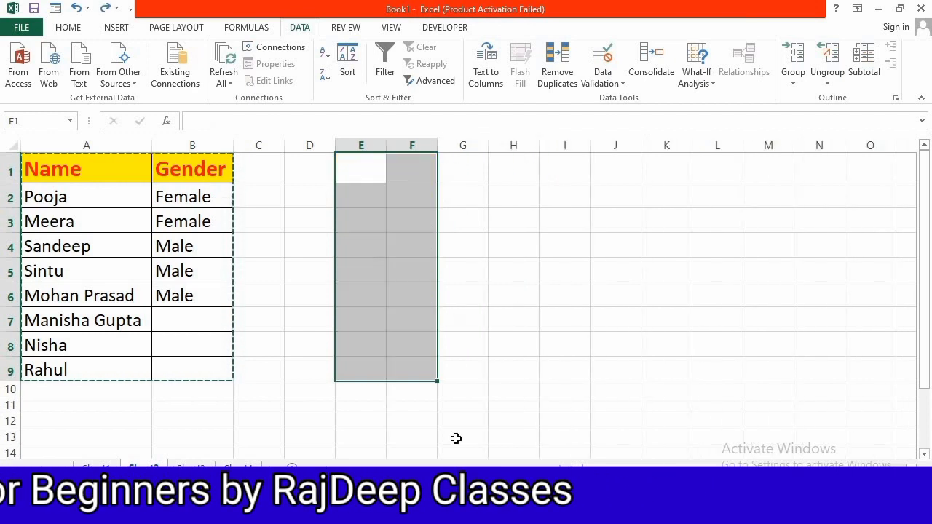
Step: Duplicate the Name and Gender table from A1:B9 directly to E1 and AutoFit columns E and F
{"action": "left_click", "coordinate": [169, 202]}
{"action": "left_click_drag", "start_coordinate": [97, 168], "coordinate": [204, 368]}
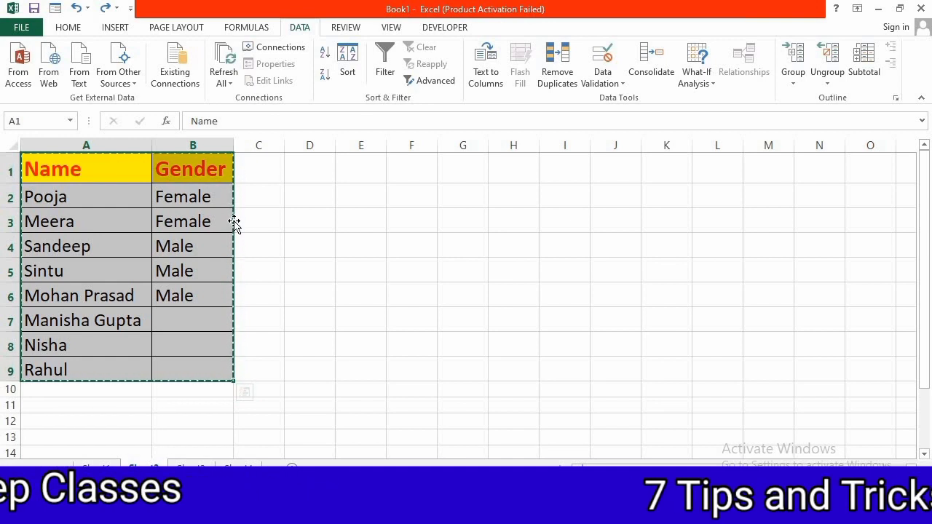
{"action": "left_click_drag", "start_coordinate": [240, 225], "coordinate": [393, 221]}
{"action": "double_click", "coordinate": [386, 145]}
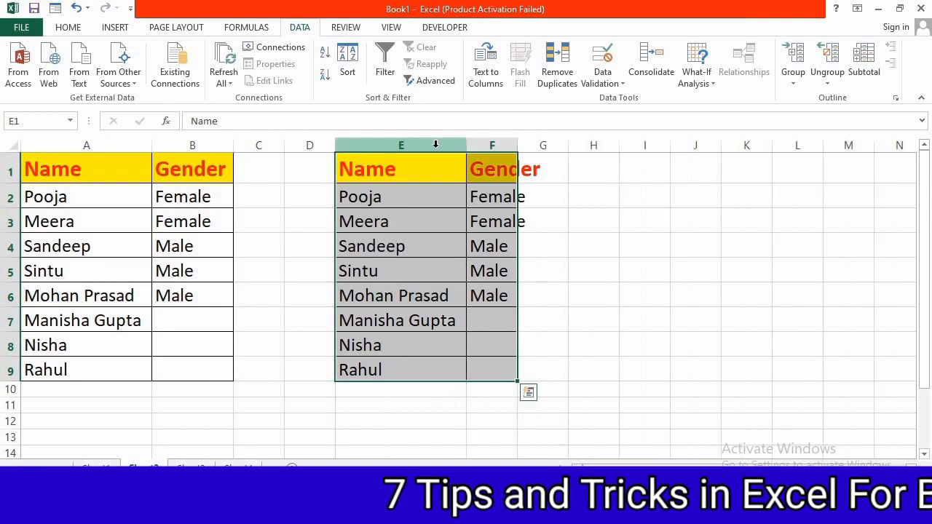
{"action": "double_click", "coordinate": [517, 145]}
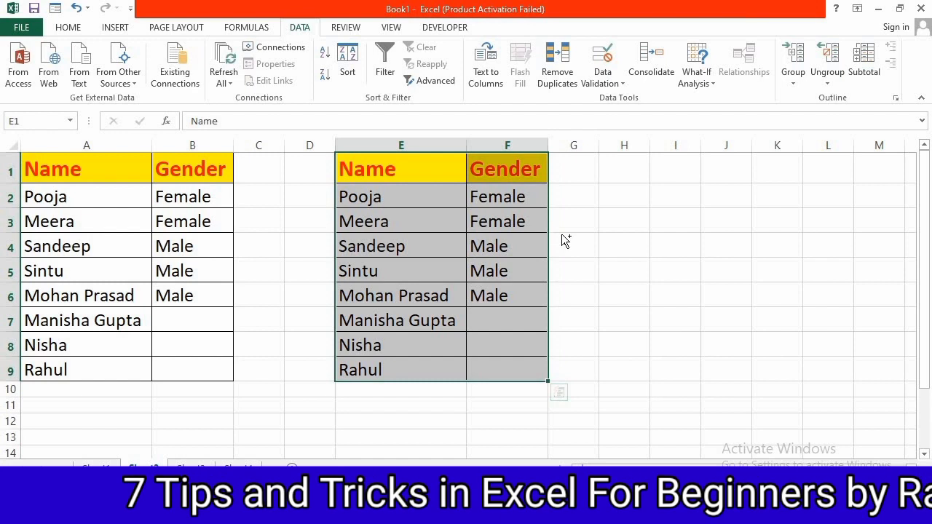
Step: Duplicate the table in columns E and F to I1 and AutoFit columns I and J
{"action": "left_click_drag", "start_coordinate": [562, 234], "coordinate": [731, 219]}
{"action": "double_click", "coordinate": [700, 139]}
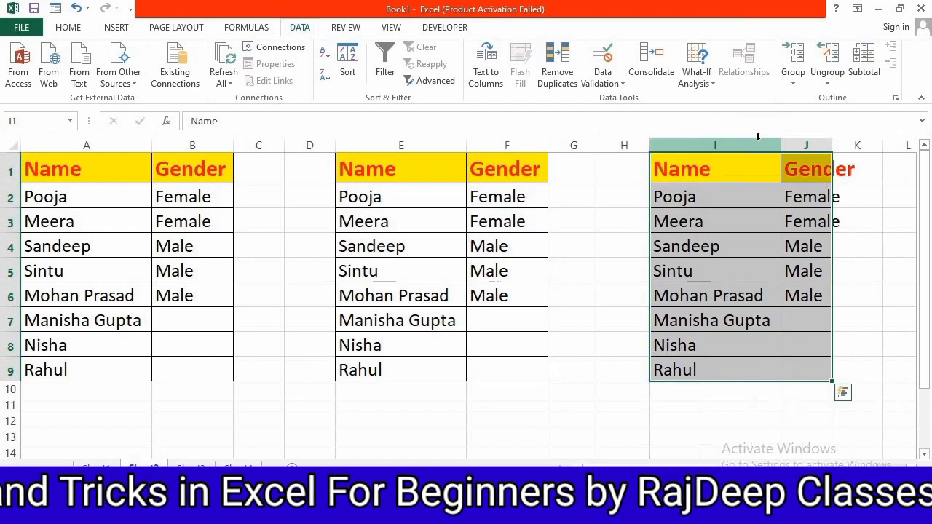
{"action": "double_click", "coordinate": [831, 145]}
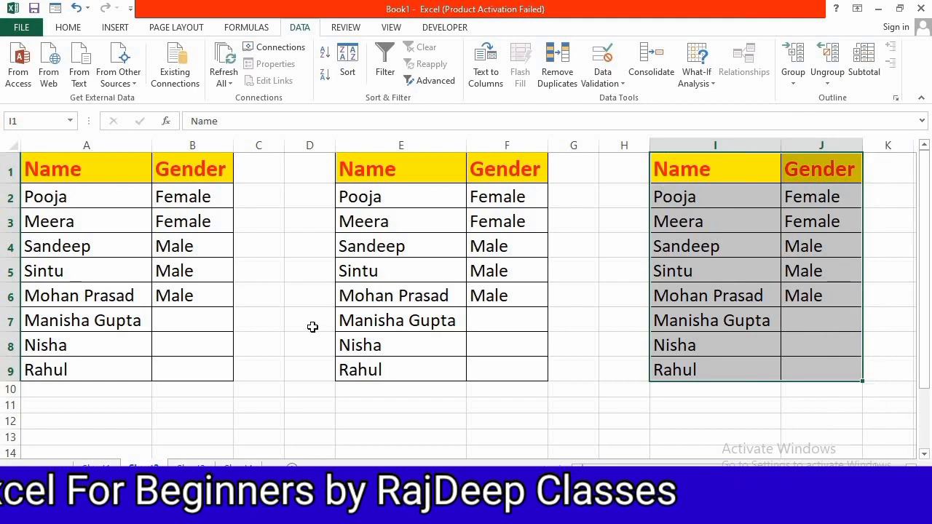
Step: On the candidate sheet, total the Salary column in H13 with =sum(H2:H12), and clear the result again
{"action": "key", "text": "ctrl+Page_Down"}
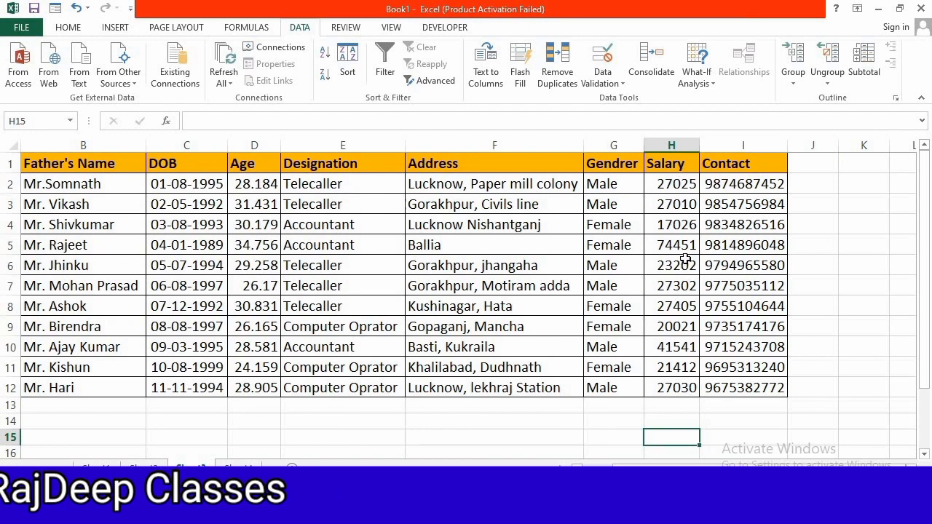
{"action": "left_click", "coordinate": [675, 408]}
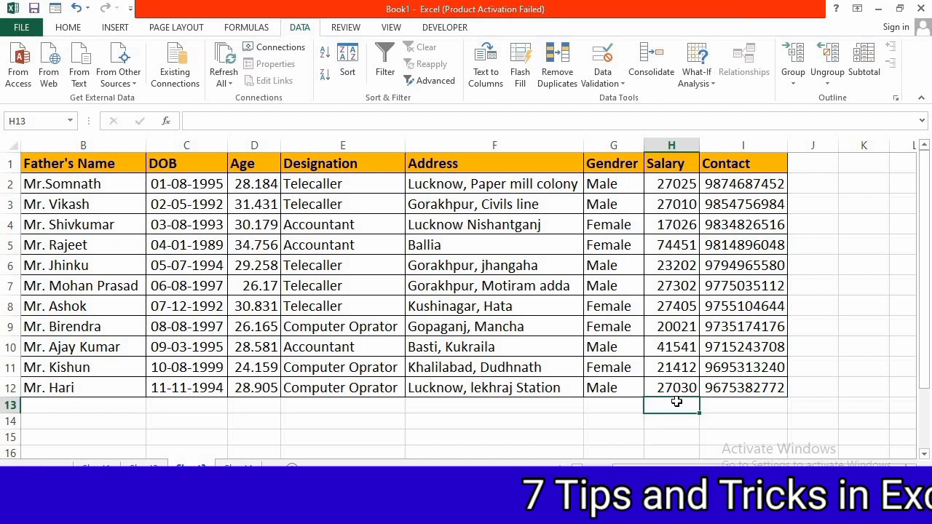
{"action": "type", "text": "=s"}
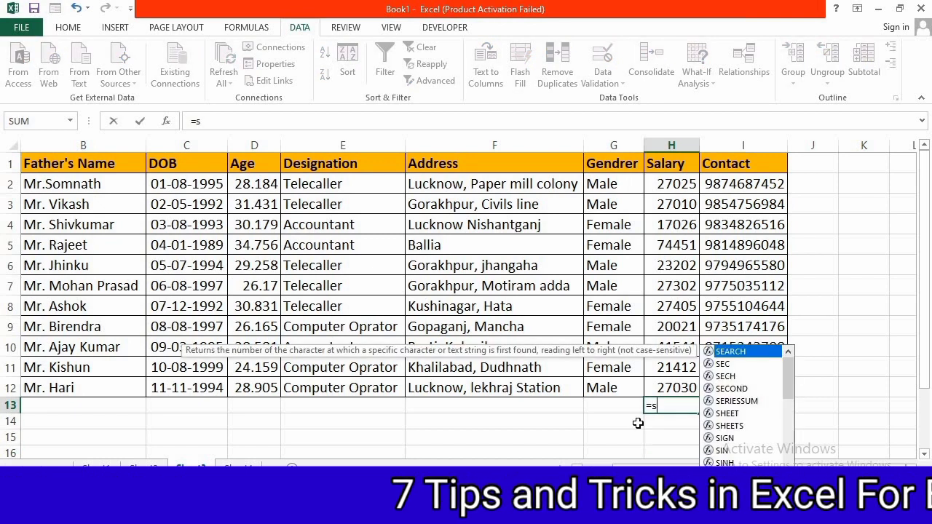
{"action": "type", "text": "m("}
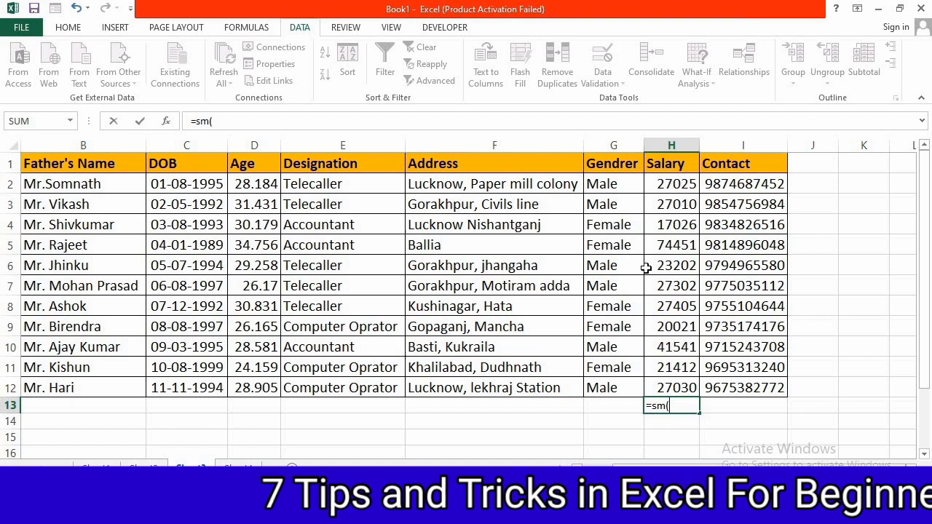
{"action": "key", "text": "BackSpace"}
{"action": "key", "text": "BackSpace"}
{"action": "type", "text": "u"}
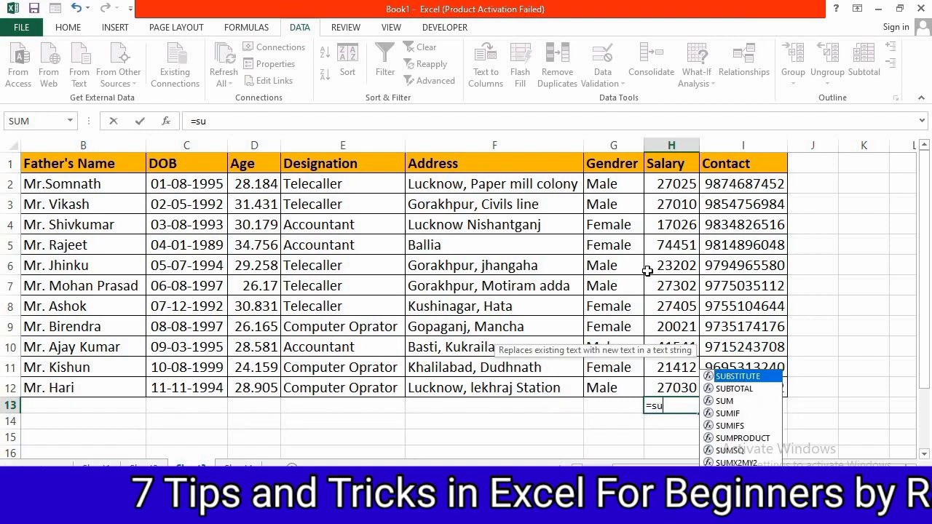
{"action": "type", "text": "m("}
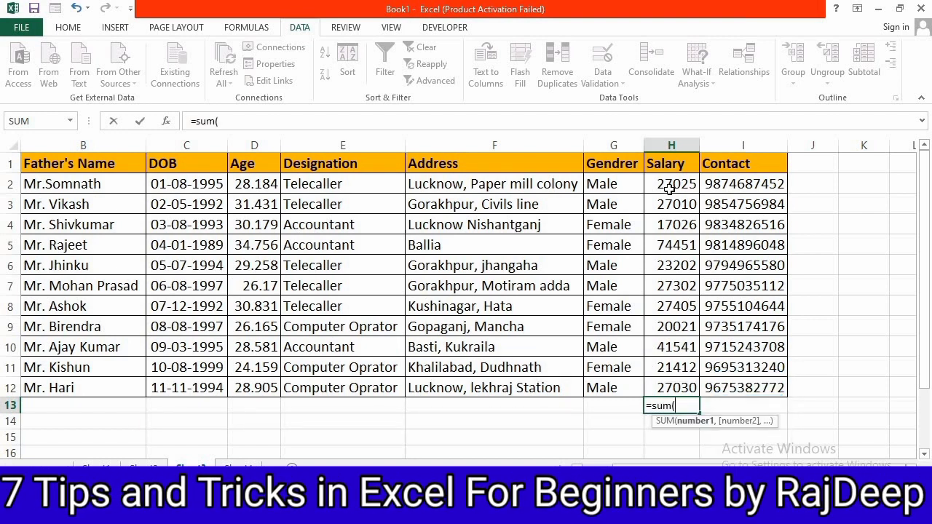
{"action": "left_click_drag", "start_coordinate": [670, 181], "coordinate": [673, 370]}
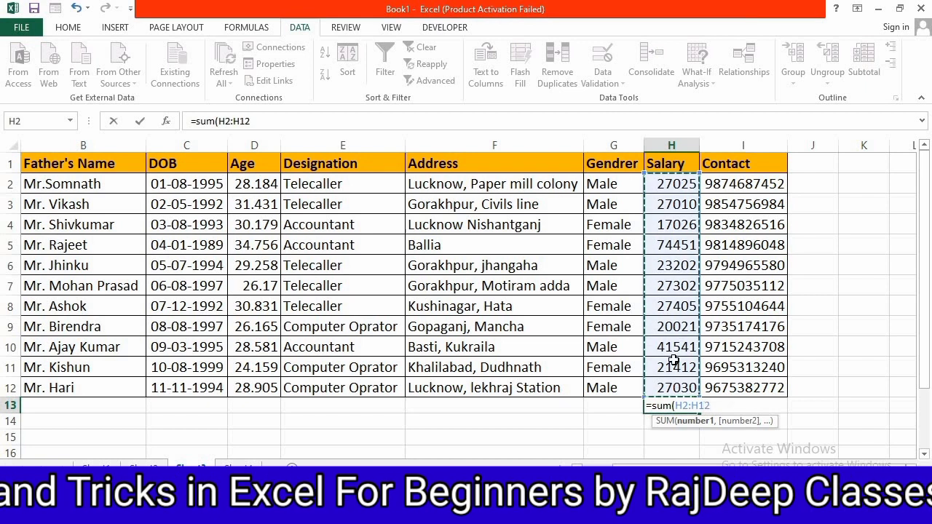
{"action": "key", "text": "Return"}
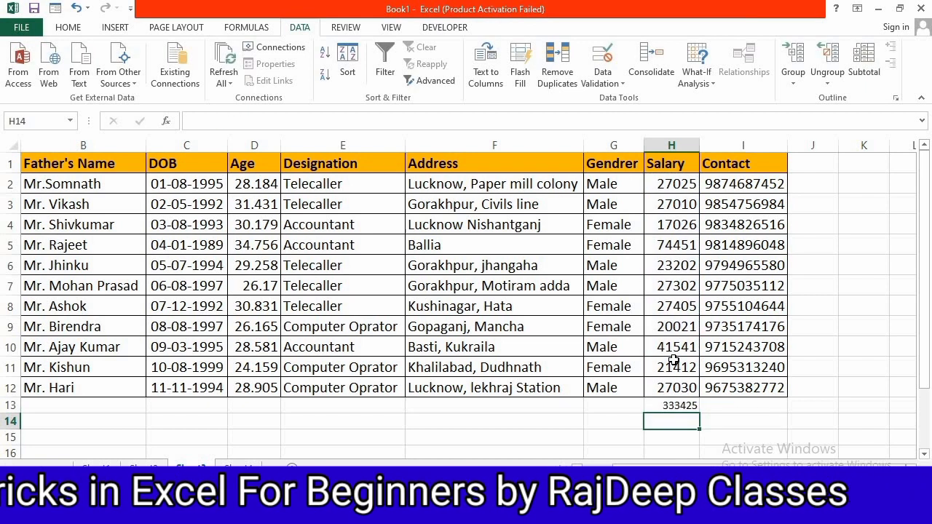
{"action": "left_click", "coordinate": [686, 407]}
{"action": "key", "text": "Delete"}
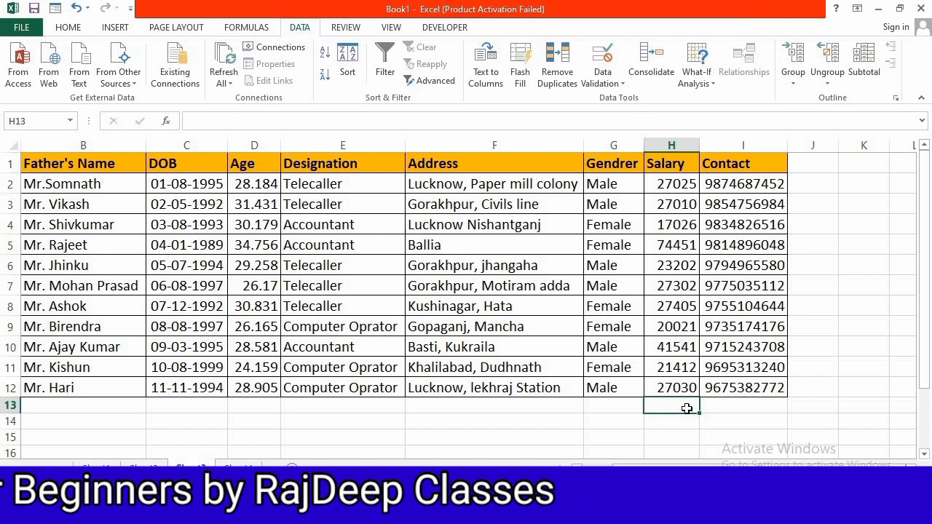
Step: Set the font size of H13 to 14 and total the Salary column there with AutoSum
{"action": "left_click", "coordinate": [68, 27]}
{"action": "left_click", "coordinate": [188, 54]}
{"action": "left_click", "coordinate": [188, 54]}
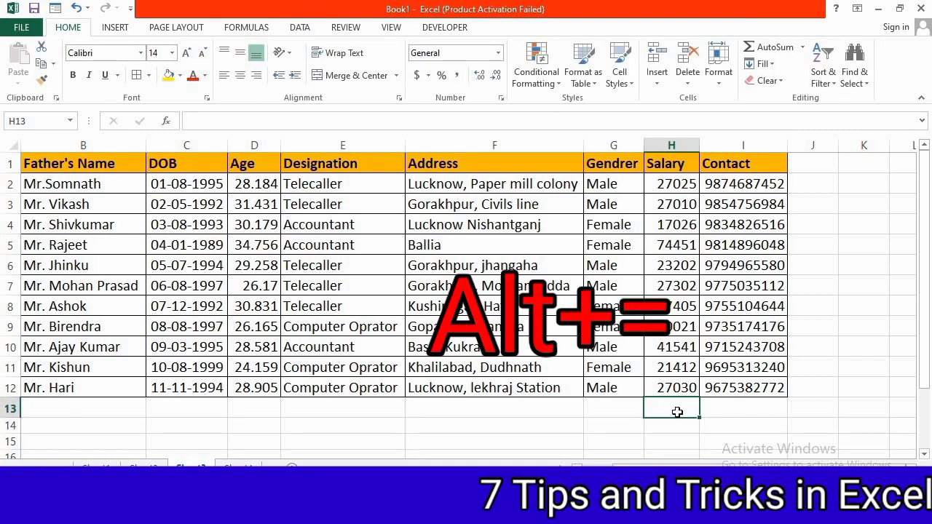
{"action": "key", "text": "alt"}
{"action": "key", "text": "alt+equal"}
{"action": "key", "text": "Return"}
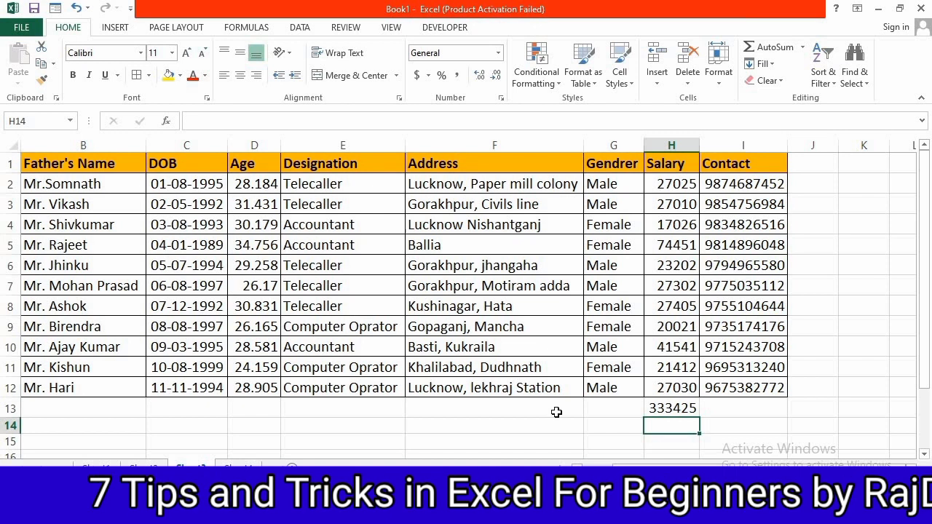
Step: On Sheet1, select the second table's Gender column and look for the command that inserts cells
{"action": "left_click", "coordinate": [97, 468]}
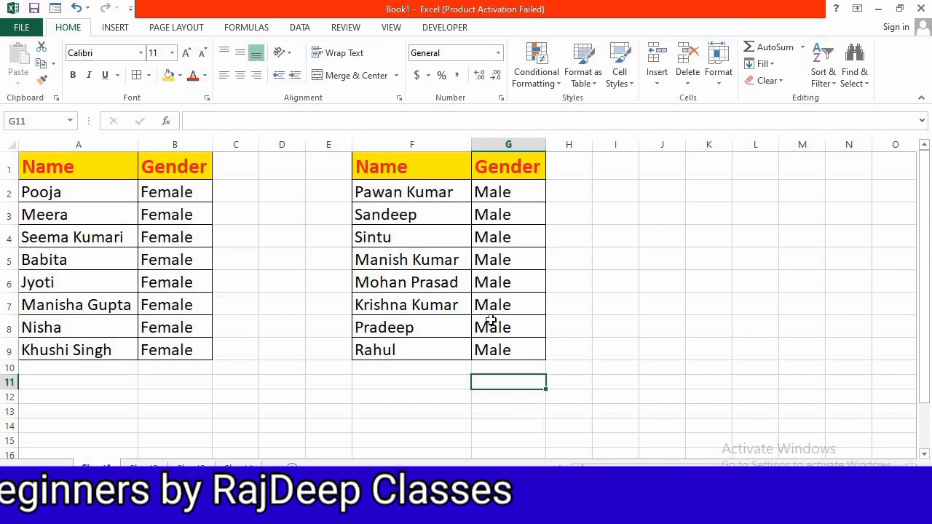
{"action": "left_click", "coordinate": [501, 140]}
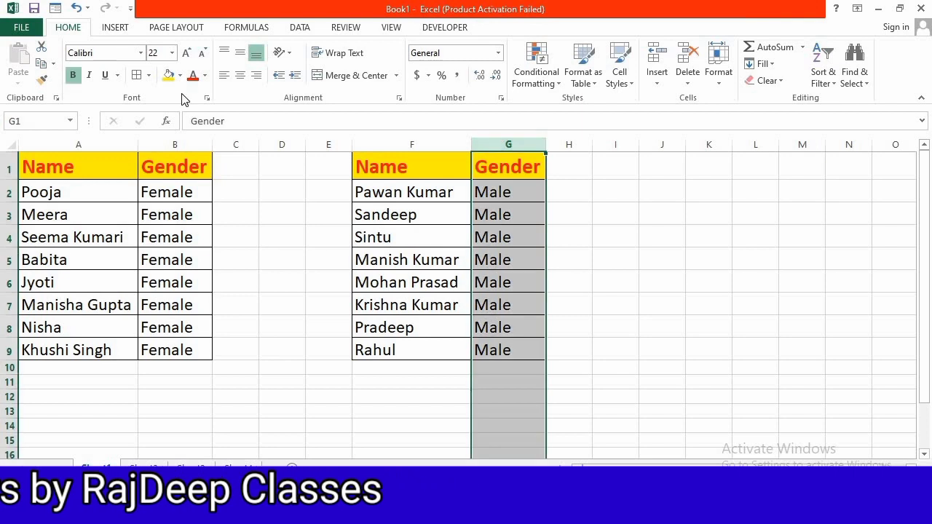
{"action": "left_click", "coordinate": [115, 28]}
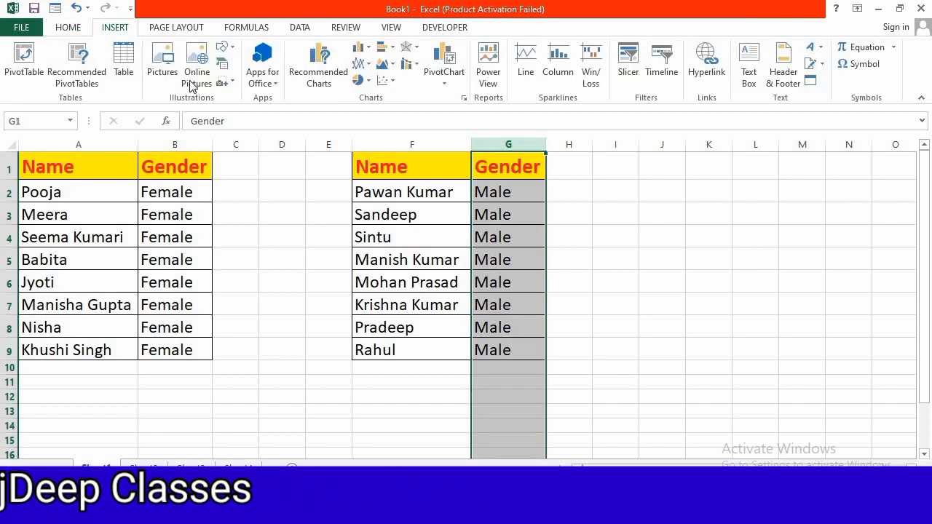
{"action": "left_click", "coordinate": [70, 32]}
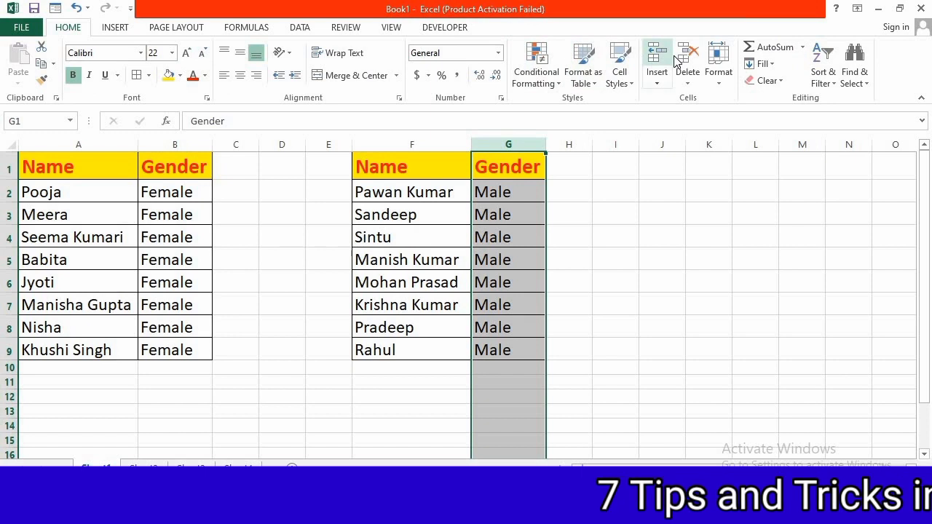
{"action": "left_click", "coordinate": [599, 305]}
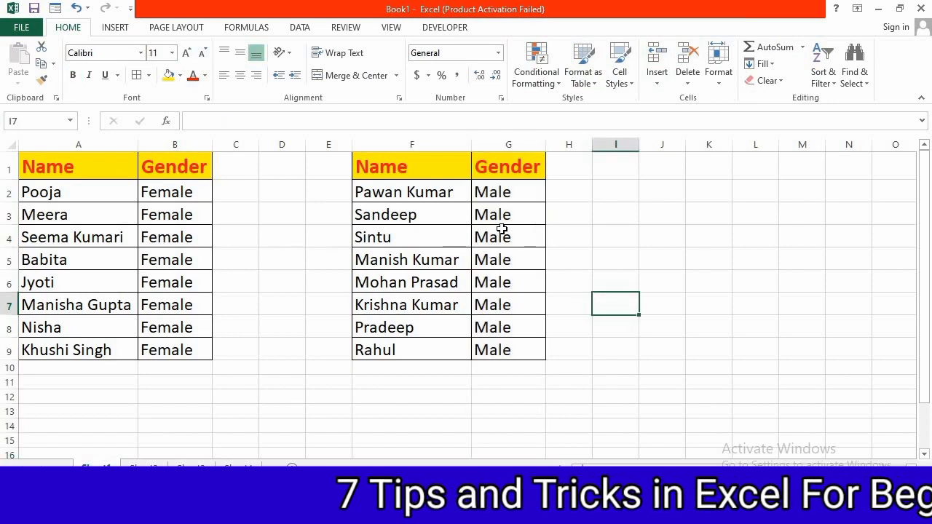
Step: Insert a blank column between Name and Gender in the second table, starting from a cell in column G
{"action": "left_click", "coordinate": [486, 213]}
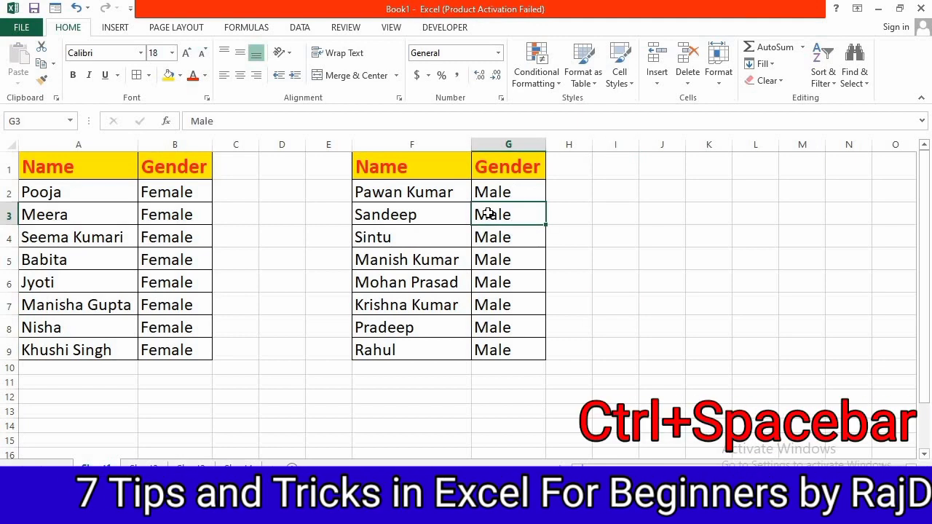
{"action": "key", "text": "ctrl+space"}
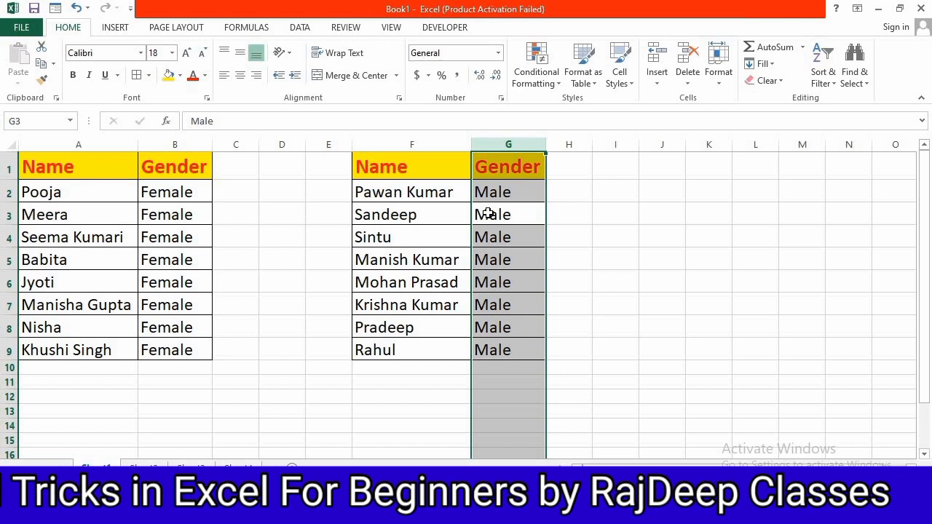
{"action": "key", "text": "ctrl+plus"}
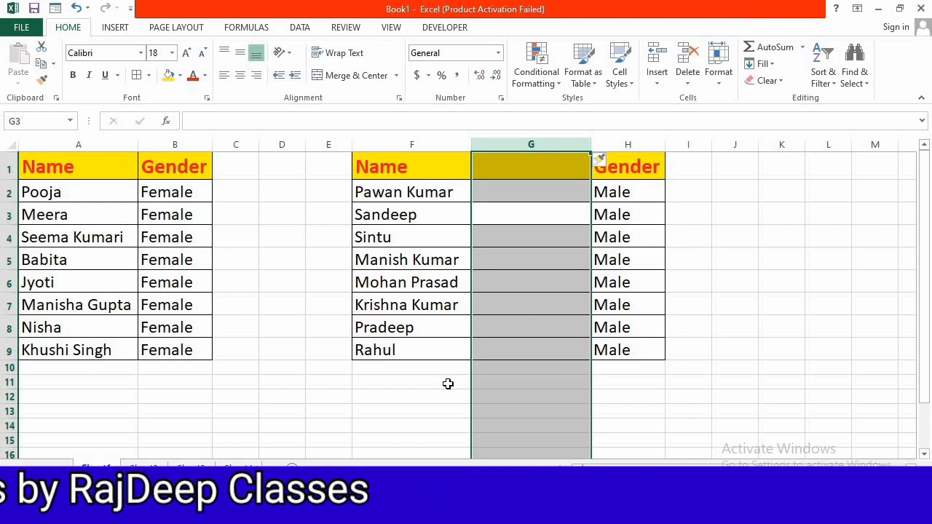
{"action": "left_click", "coordinate": [516, 387]}
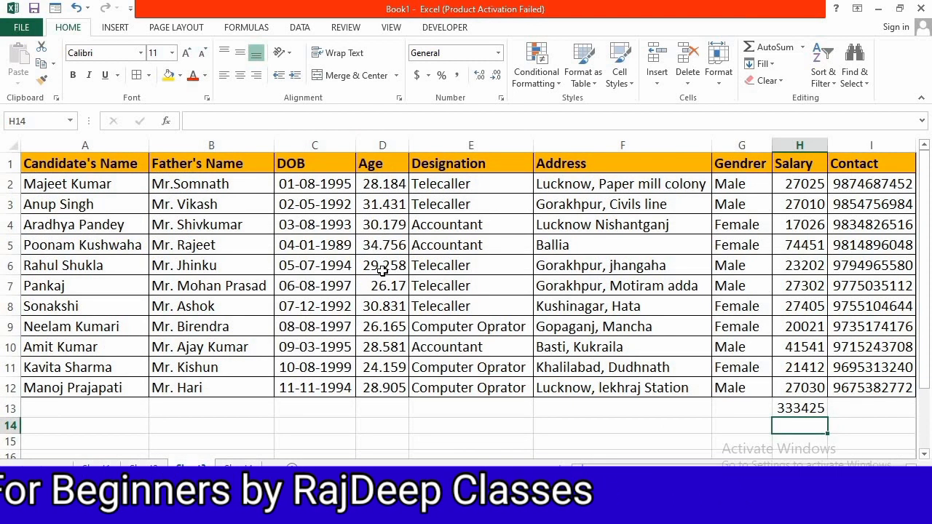
Step: Select the entire Age column on the candidate sheet and delete it
{"action": "left_click", "coordinate": [375, 205]}
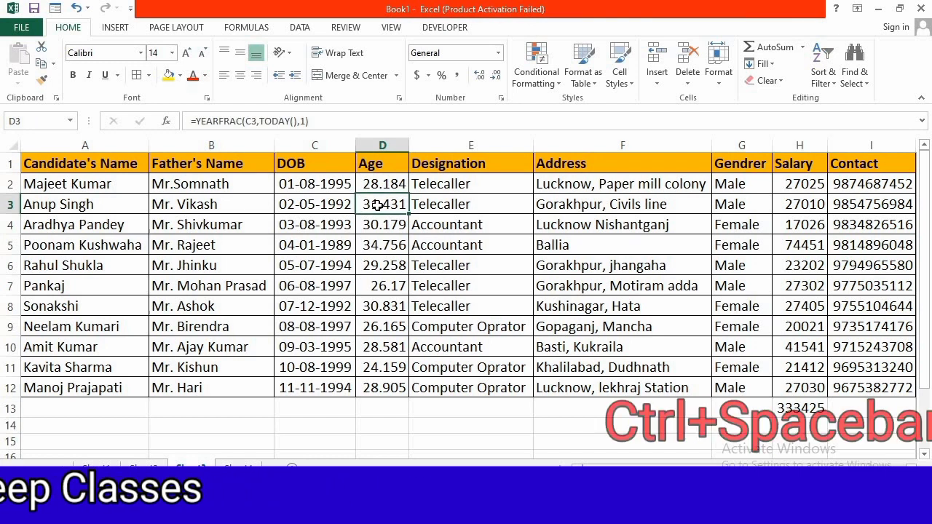
{"action": "key", "text": "ctrl+space"}
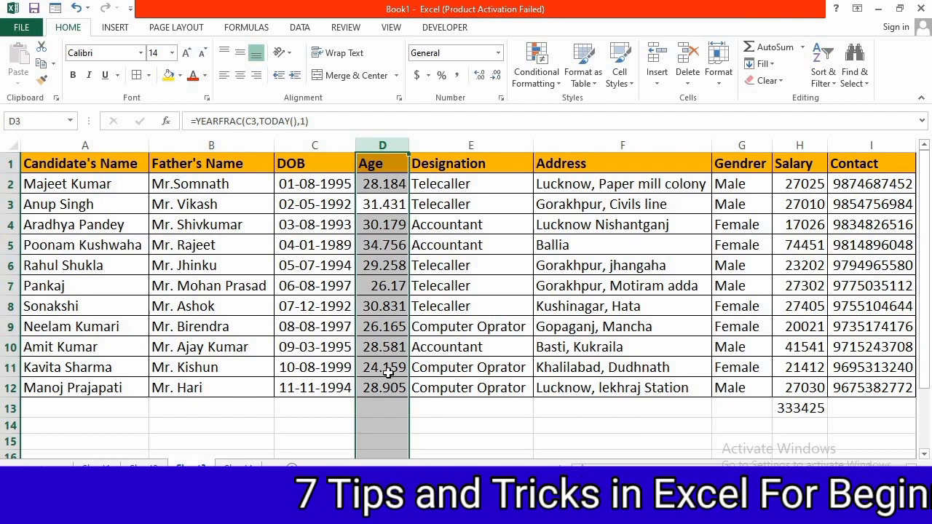
{"action": "key", "text": "ctrl+minus"}
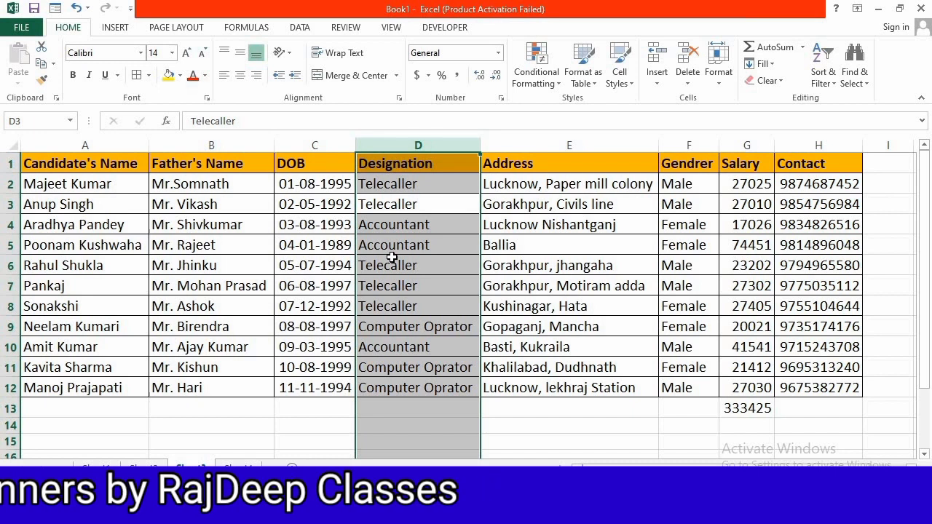
{"action": "left_click", "coordinate": [266, 439]}
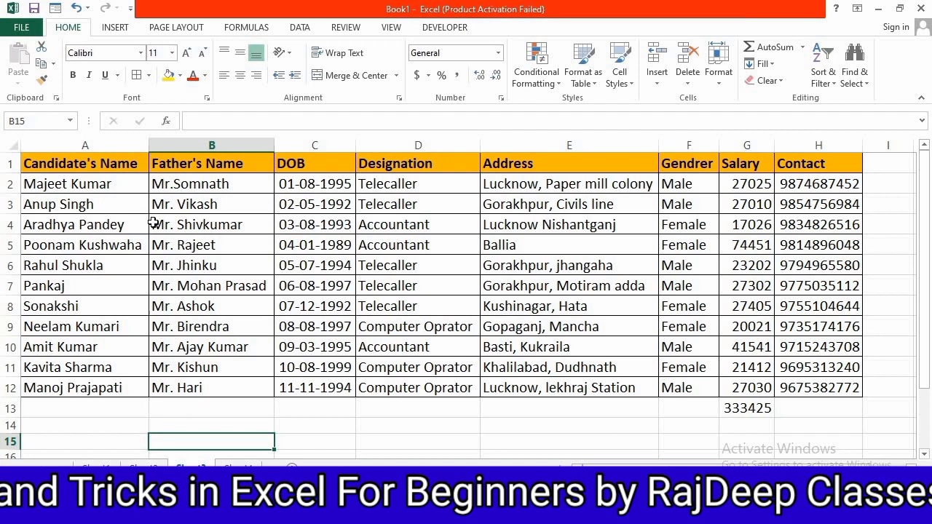
Step: Select the whole of row 4 in the candidate table and insert a blank row above it
{"action": "left_click", "coordinate": [111, 227]}
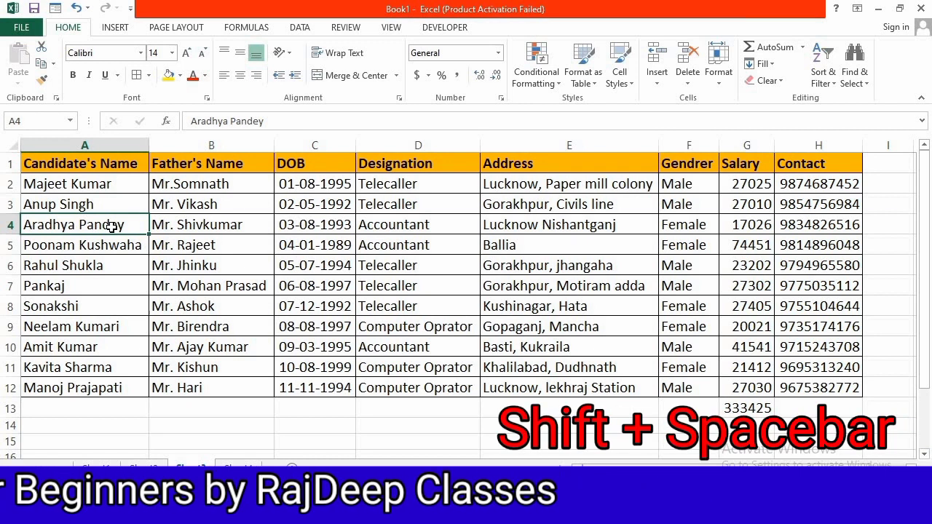
{"action": "key", "text": "shift+space"}
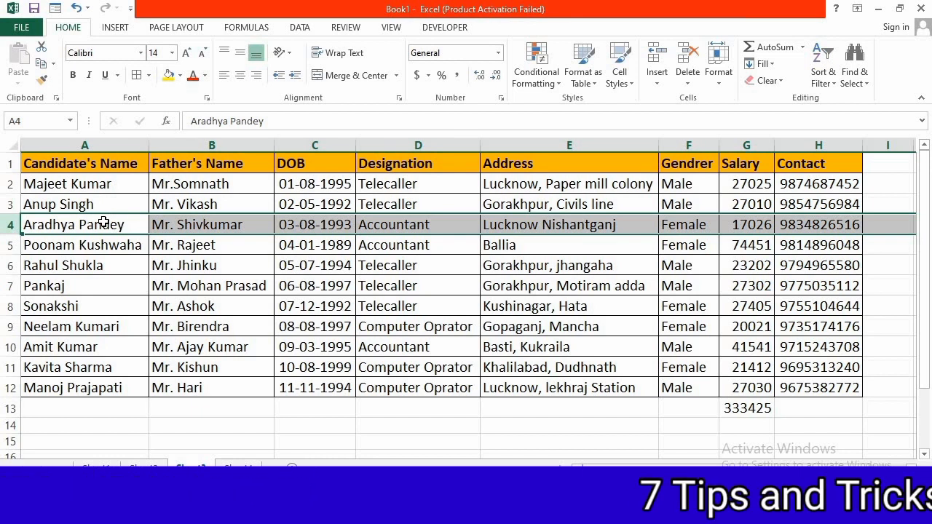
{"action": "key", "text": "ctrl+shift+plus"}
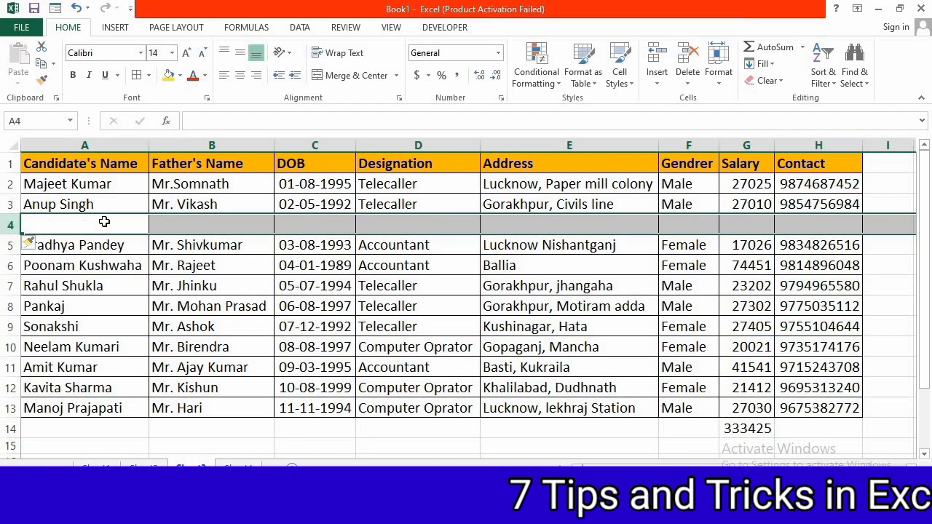
{"action": "left_click", "coordinate": [125, 263]}
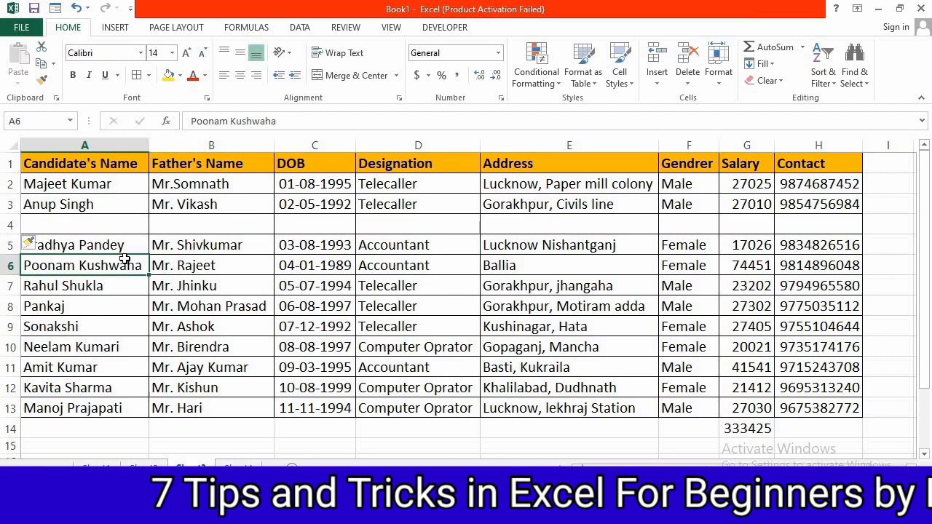
Step: Select the blank row 4 in the candidate table and delete it
{"action": "left_click", "coordinate": [111, 223]}
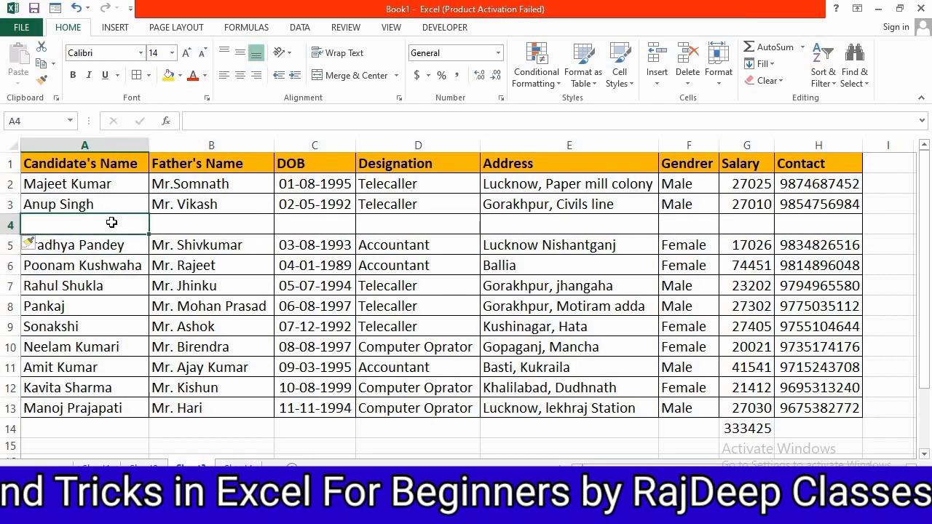
{"action": "key", "text": "shift+space"}
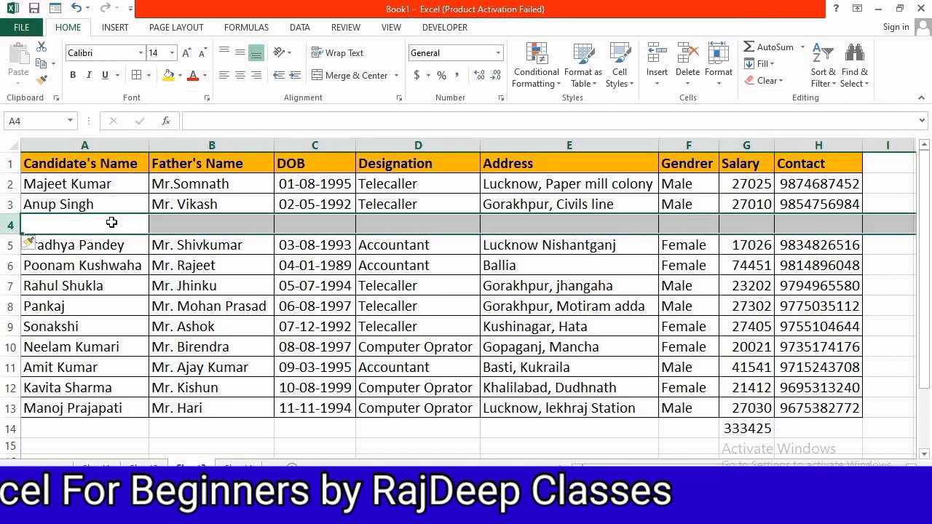
{"action": "key", "text": "ctrl+minus"}
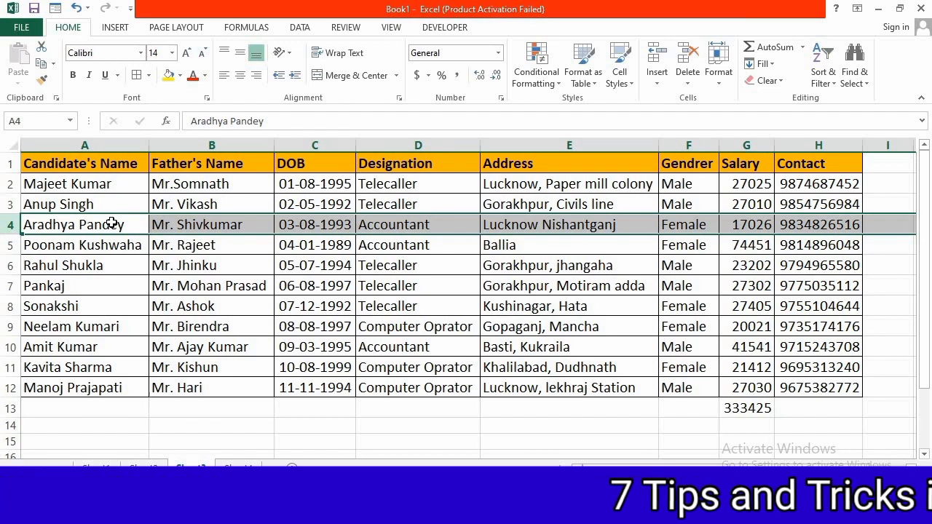
{"action": "left_click", "coordinate": [197, 281]}
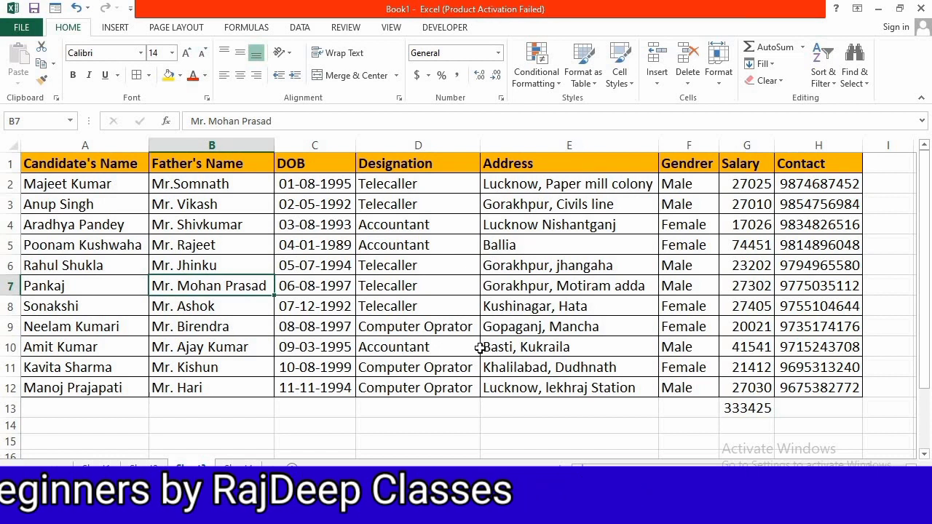
Step: Try out selecting the DOB column, row 4 and the Father's Name range B1:B12
{"action": "left_click", "coordinate": [337, 141]}
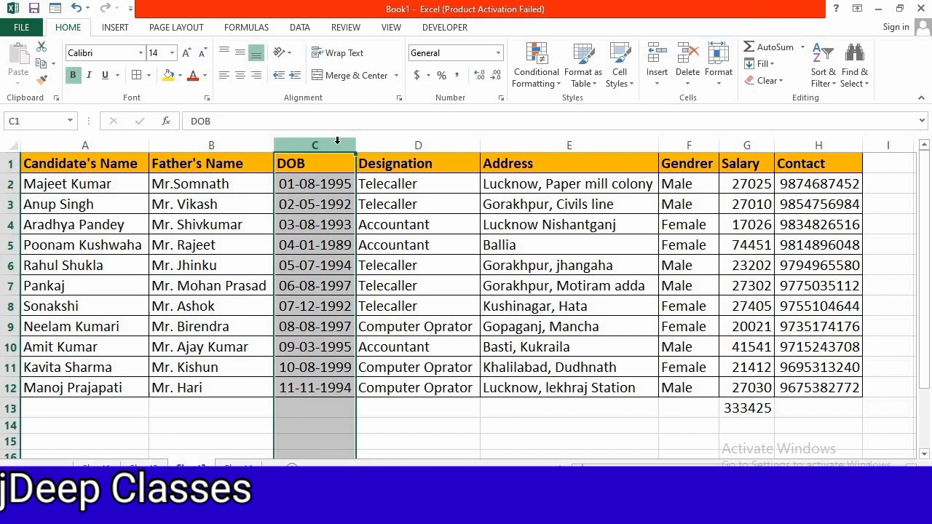
{"action": "left_click", "coordinate": [8, 225]}
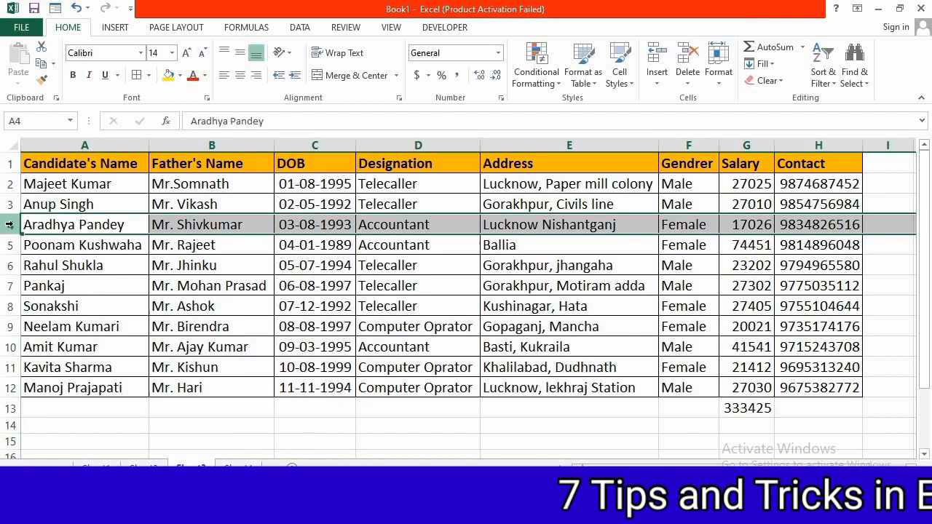
{"action": "left_click", "coordinate": [273, 290]}
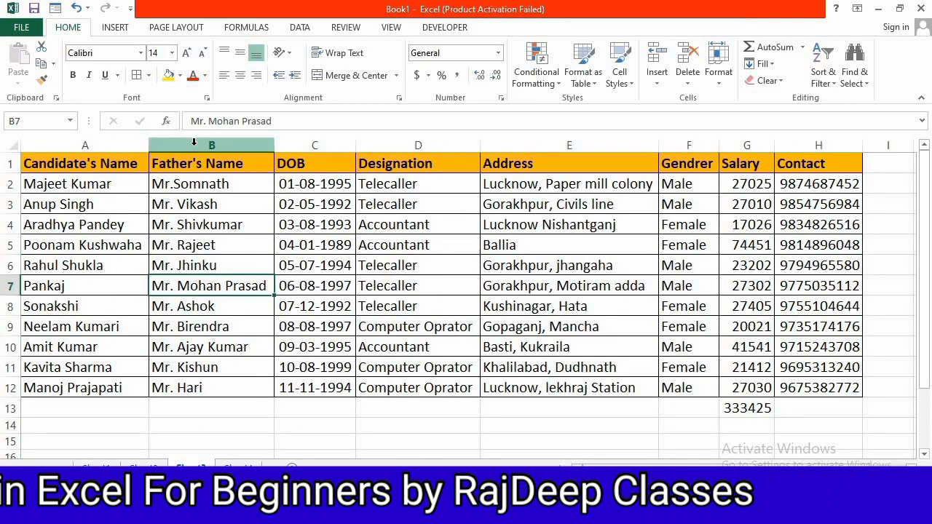
{"action": "left_click_drag", "start_coordinate": [193, 164], "coordinate": [194, 386]}
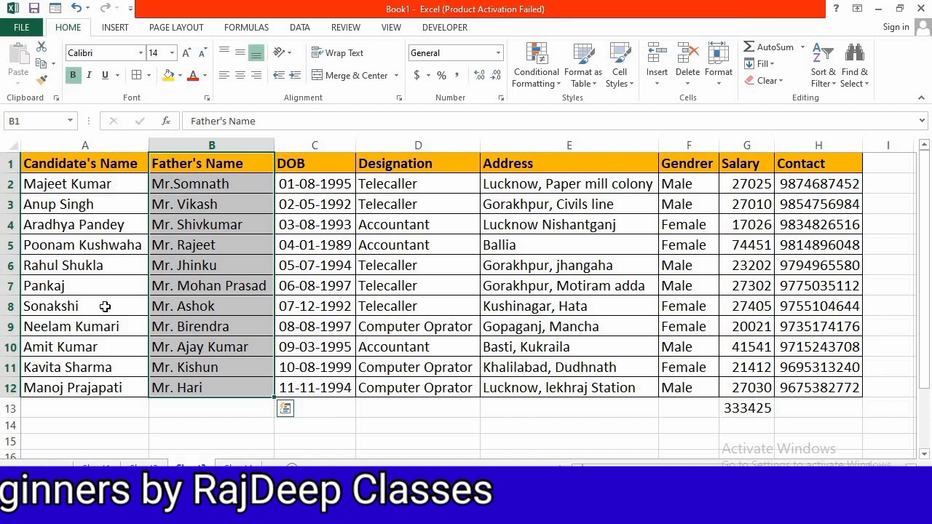
{"action": "left_click", "coordinate": [178, 351]}
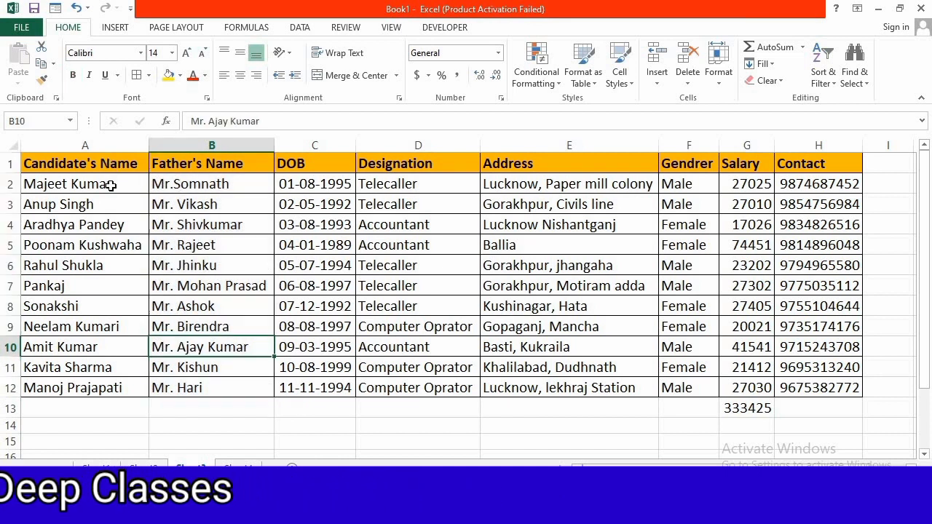
Step: Copy the Candidate's Name, Designation, Gendrer and Salary ranges (rows 1 to 12) together into cell A1 of the empty next sheet
{"action": "left_click_drag", "start_coordinate": [102, 164], "coordinate": [122, 390]}
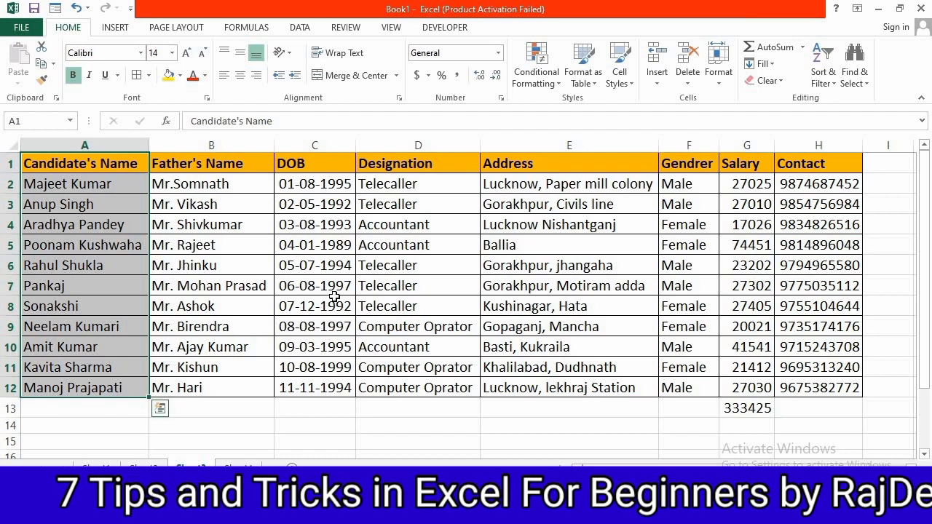
{"action": "left_click_drag", "start_coordinate": [397, 163], "coordinate": [410, 388]}
{"action": "left_click_drag", "start_coordinate": [687, 164], "coordinate": [680, 377]}
{"action": "left_click_drag", "start_coordinate": [739, 166], "coordinate": [743, 387]}
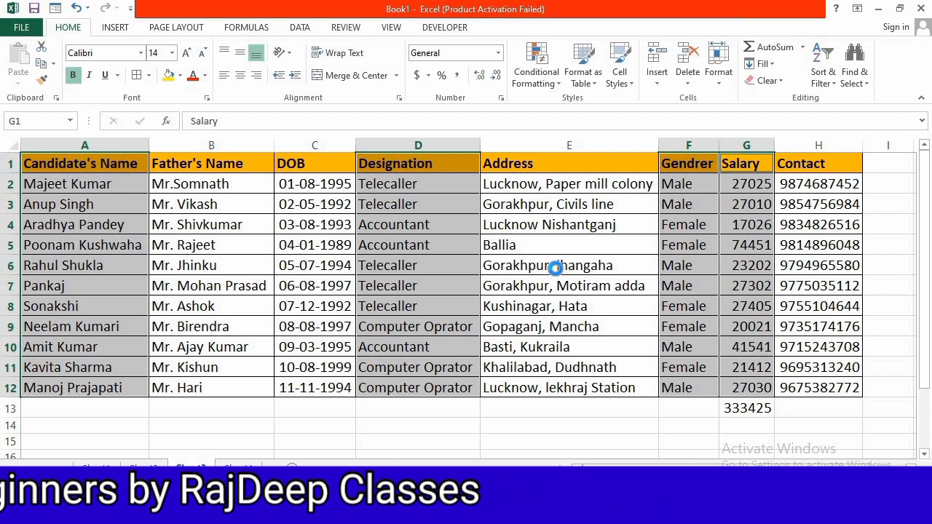
{"action": "key", "text": "ctrl+c"}
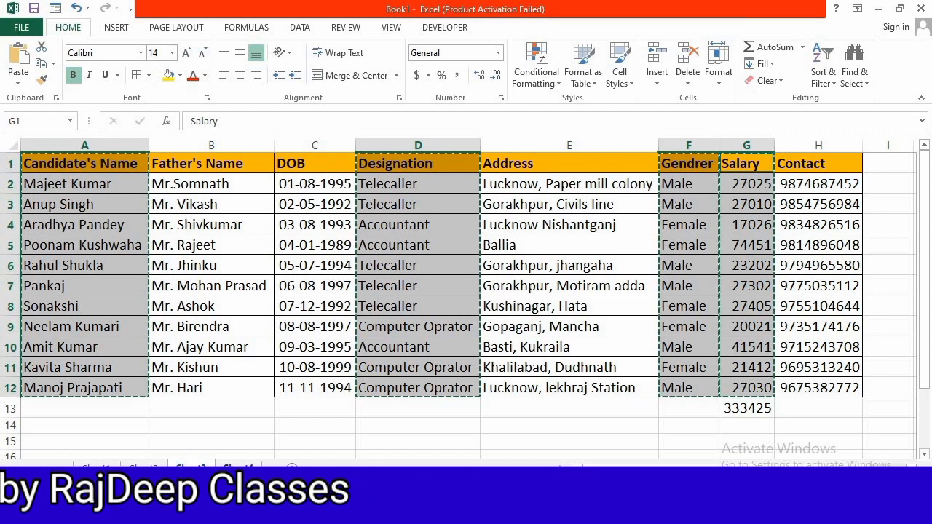
{"action": "key", "text": "ctrl+Page_Down"}
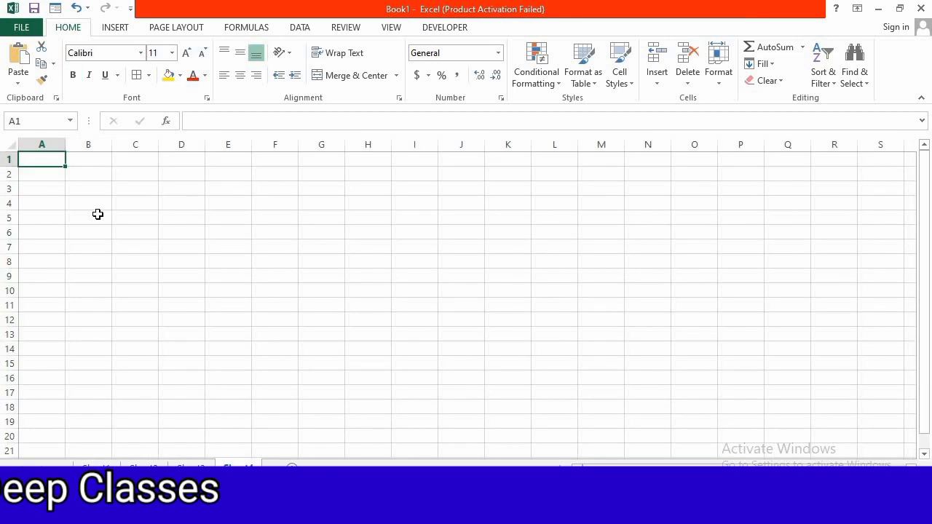
{"action": "key", "text": "ctrl+v"}
Step: AutoFit the widths of columns A to D in the pasted table one by one
{"action": "double_click", "coordinate": [66, 145]}
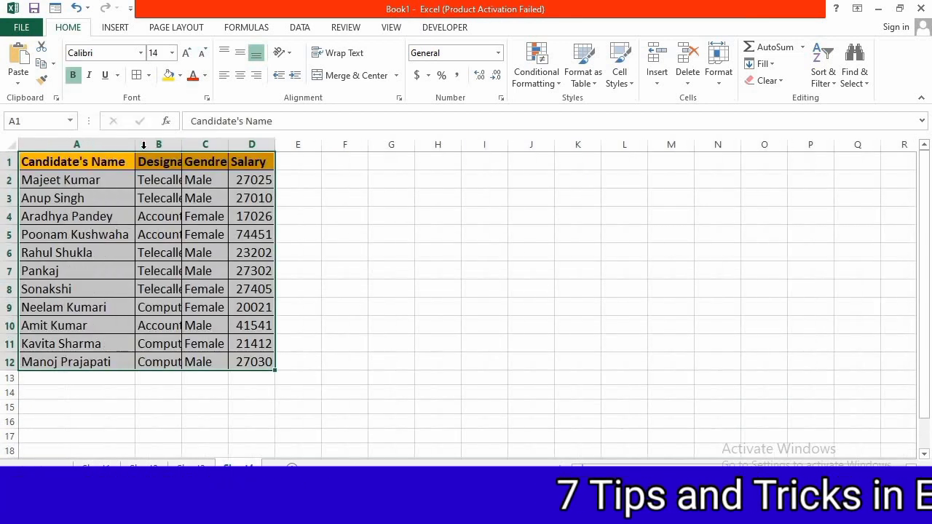
{"action": "double_click", "coordinate": [181, 144]}
{"action": "double_click", "coordinate": [295, 144]}
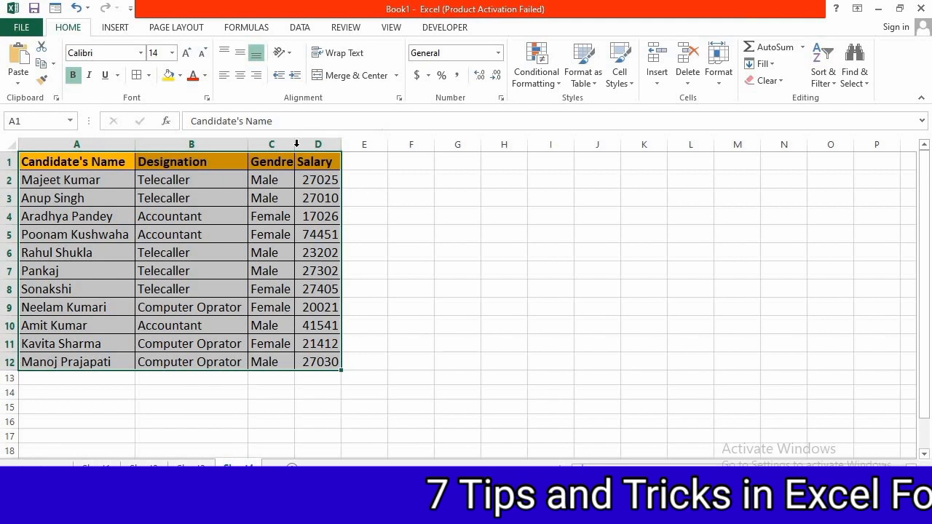
{"action": "double_click", "coordinate": [348, 144]}
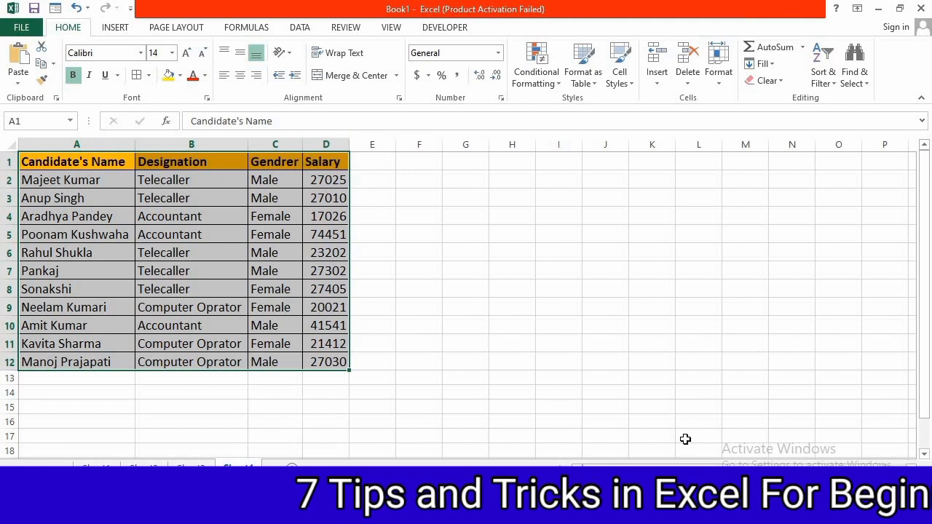
{"action": "scroll", "coordinate": [139, 366], "scroll_direction": "up", "scroll_amount": 2}
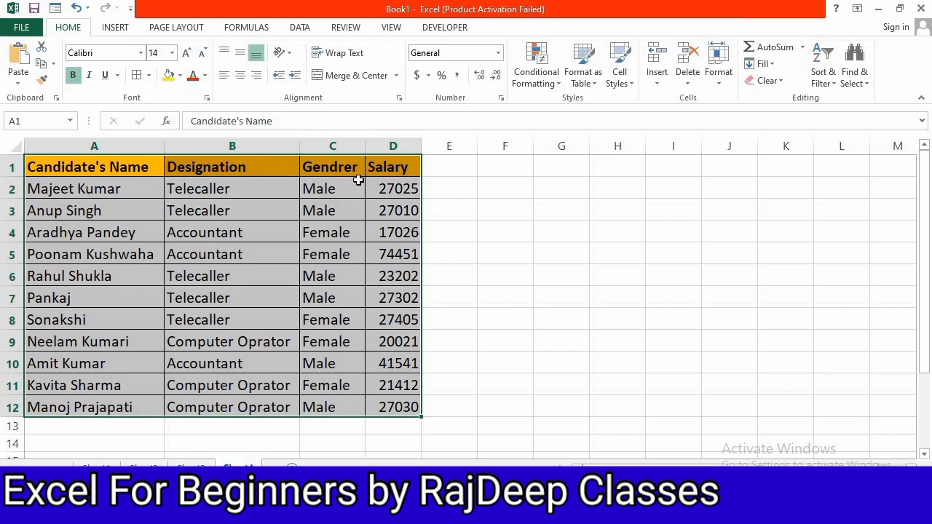
Step: Undo the width changes of the pasted table's columns
{"action": "scroll", "coordinate": [358, 179], "scroll_direction": "down", "scroll_amount": 2}
{"action": "key", "text": "ctrl+z"}
{"action": "key", "text": "ctrl+z"}
{"action": "key", "text": "ctrl+z"}
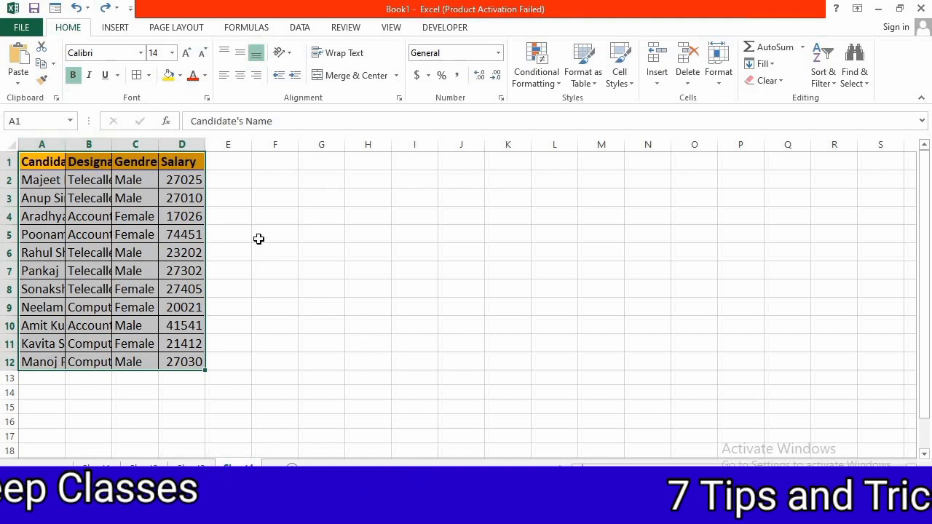
Step: Select columns A to D of the pasted table and AutoFit all their widths at once
{"action": "left_click", "coordinate": [270, 262]}
{"action": "left_click_drag", "start_coordinate": [33, 162], "coordinate": [177, 362]}
{"action": "left_click", "coordinate": [275, 271]}
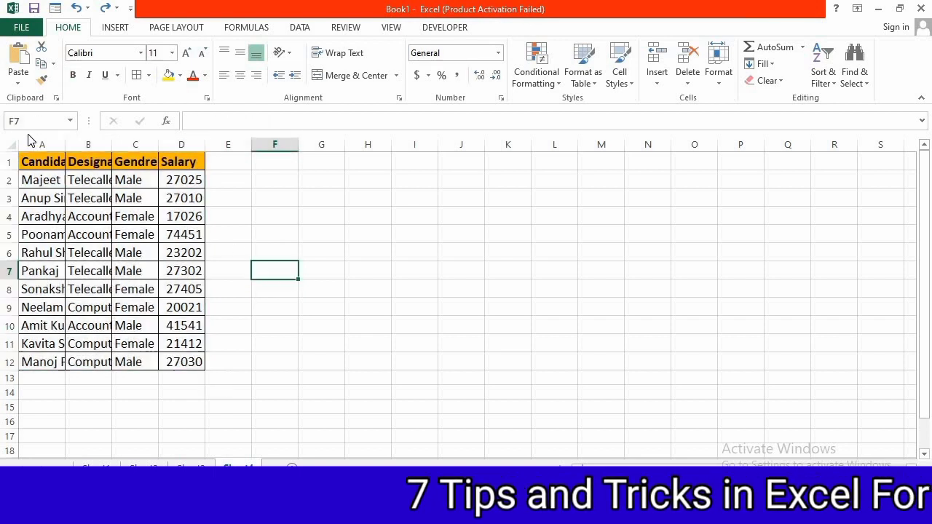
{"action": "left_click", "coordinate": [41, 144]}
{"action": "left_click_drag", "start_coordinate": [112, 158], "coordinate": [186, 145]}
{"action": "double_click", "coordinate": [205, 144]}
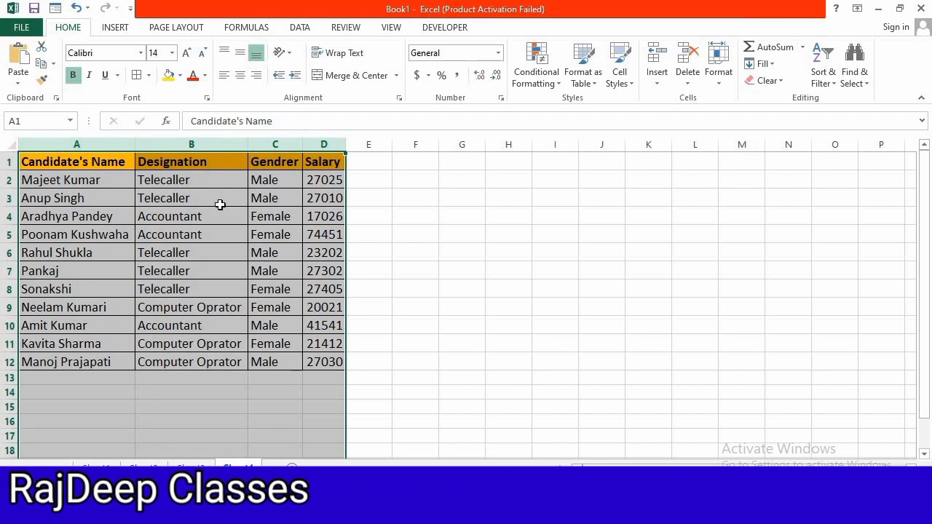
{"action": "left_click", "coordinate": [137, 278]}
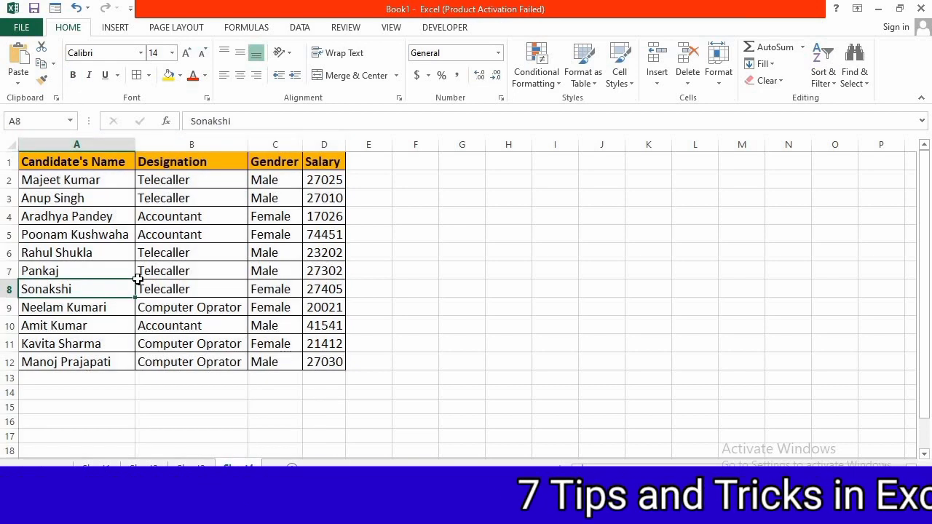
Step: Open the Clipboard pane and copy the Candidate's Name range A1:A12 to it
{"action": "left_click", "coordinate": [886, 486]}
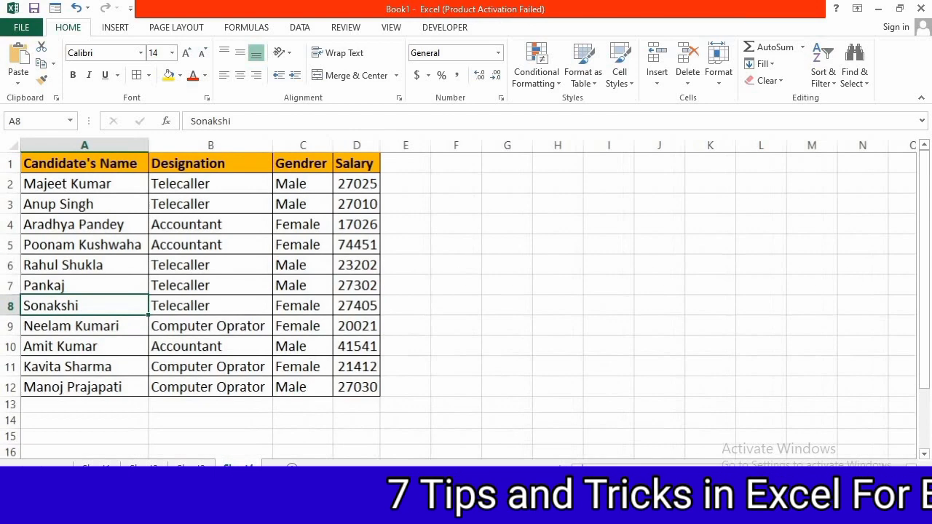
{"action": "left_click", "coordinate": [886, 486]}
{"action": "left_click", "coordinate": [886, 486]}
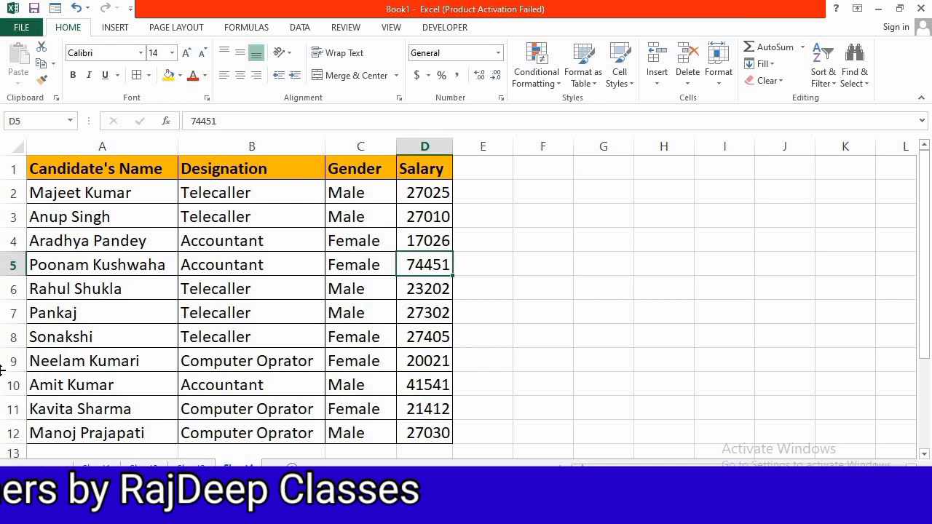
{"action": "left_click", "coordinate": [57, 99]}
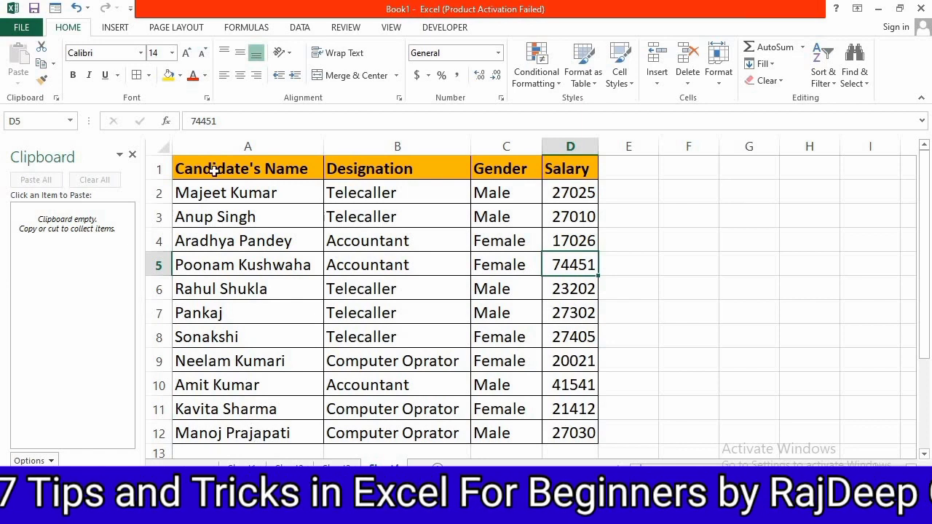
{"action": "left_click_drag", "start_coordinate": [213, 170], "coordinate": [244, 426]}
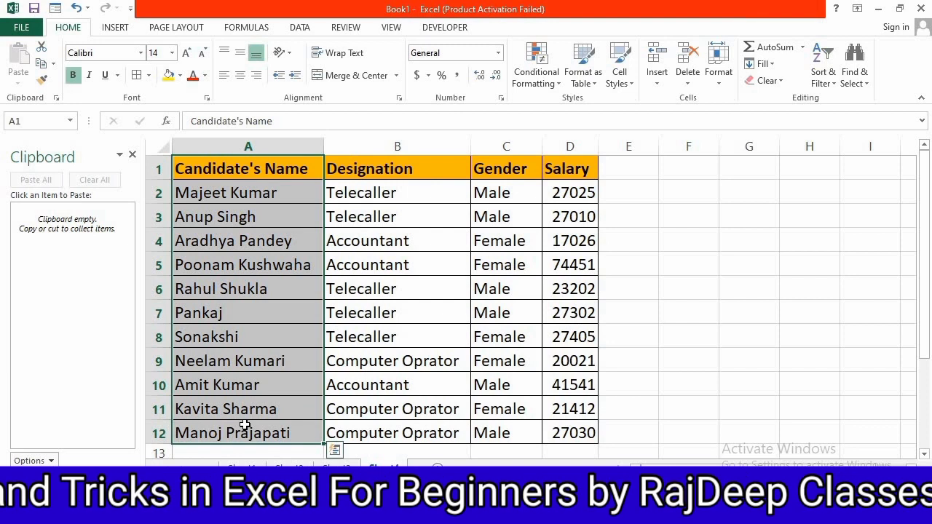
{"action": "key", "text": "ctrl+c"}
{"action": "scroll", "coordinate": [141, 381], "scroll_direction": "down", "scroll_amount": 2}
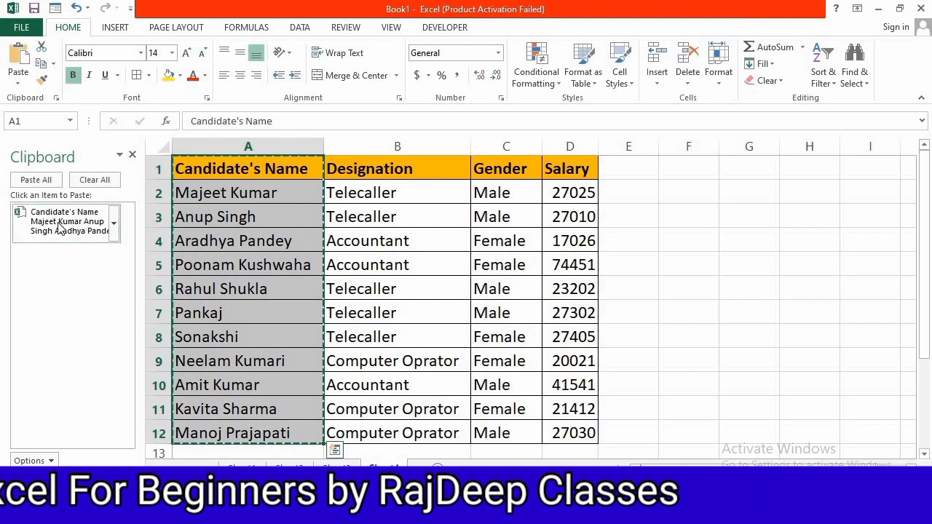
Step: Copy the Salary range D1:D12 so it is added to the Clipboard pane
{"action": "left_click_drag", "start_coordinate": [569, 169], "coordinate": [581, 428]}
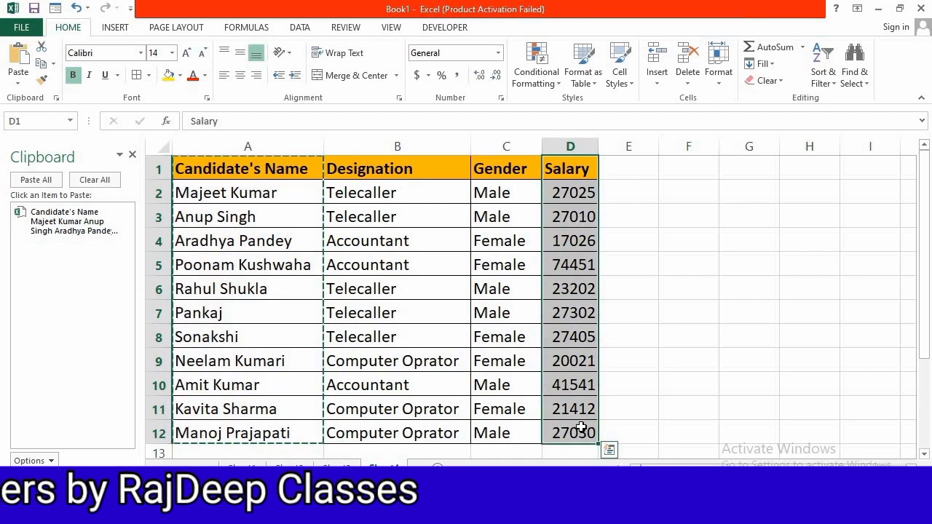
{"action": "key", "text": "ctrl+c"}
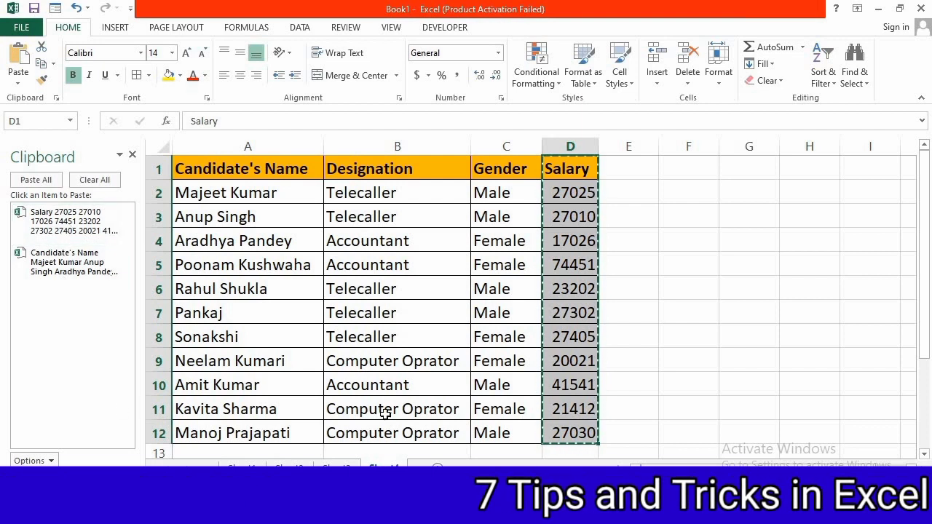
Step: Switch to Word and, from its Clipboard pane, paste the Candidate's Name column with the Salary column beside it
{"action": "key", "text": "alt+Tab"}
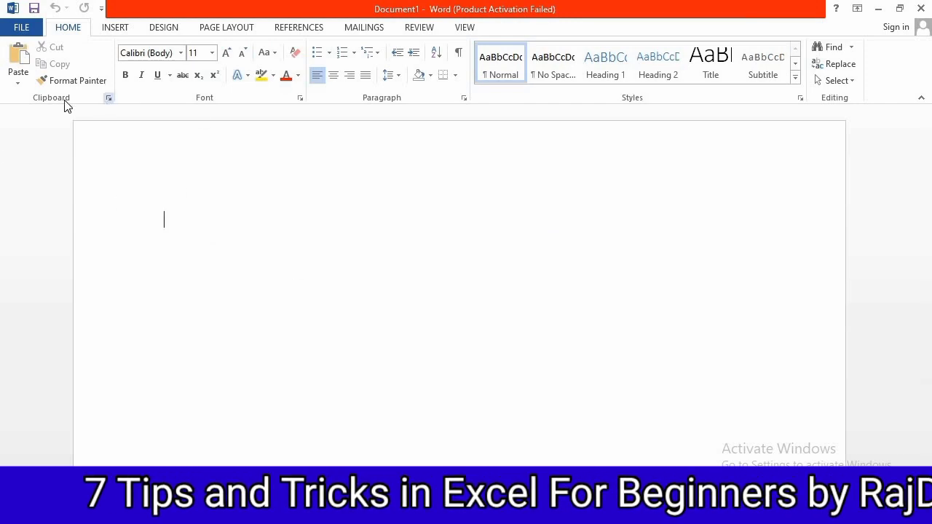
{"action": "left_click", "coordinate": [109, 98]}
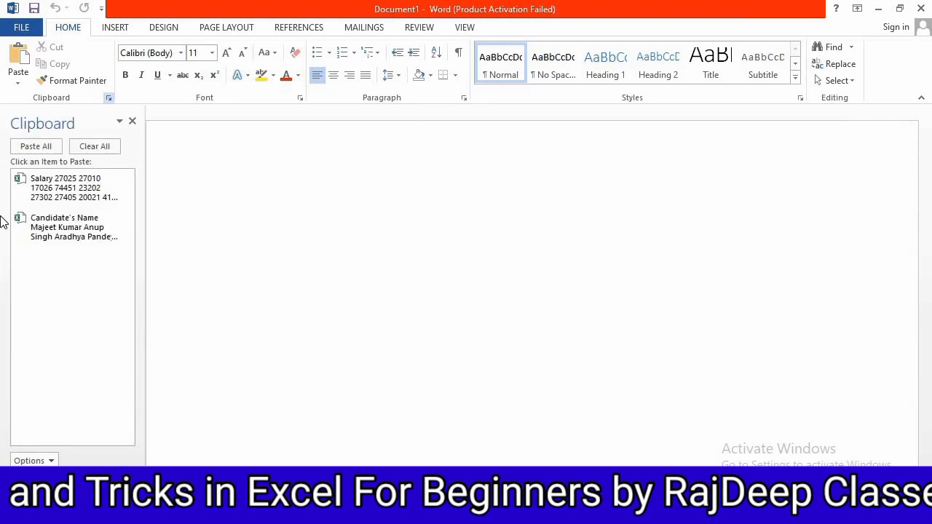
{"action": "left_click", "coordinate": [56, 228]}
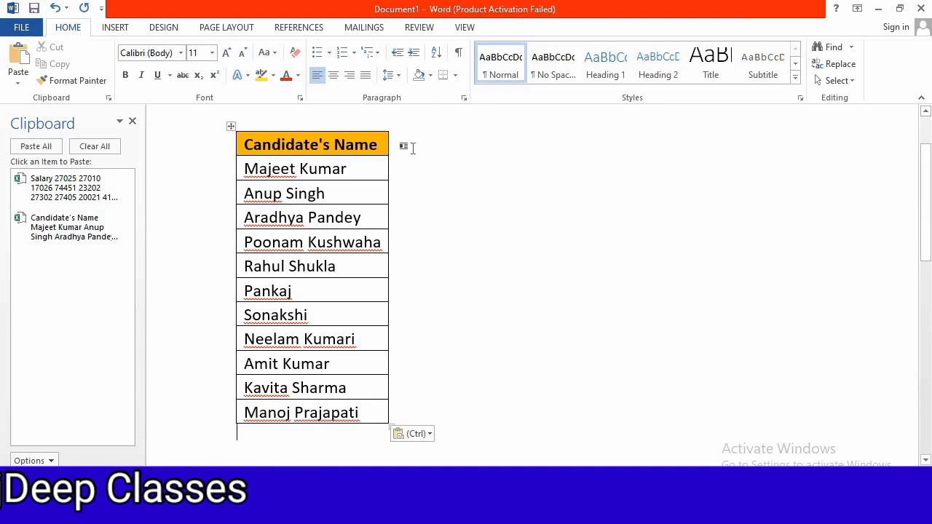
{"action": "left_click", "coordinate": [409, 146]}
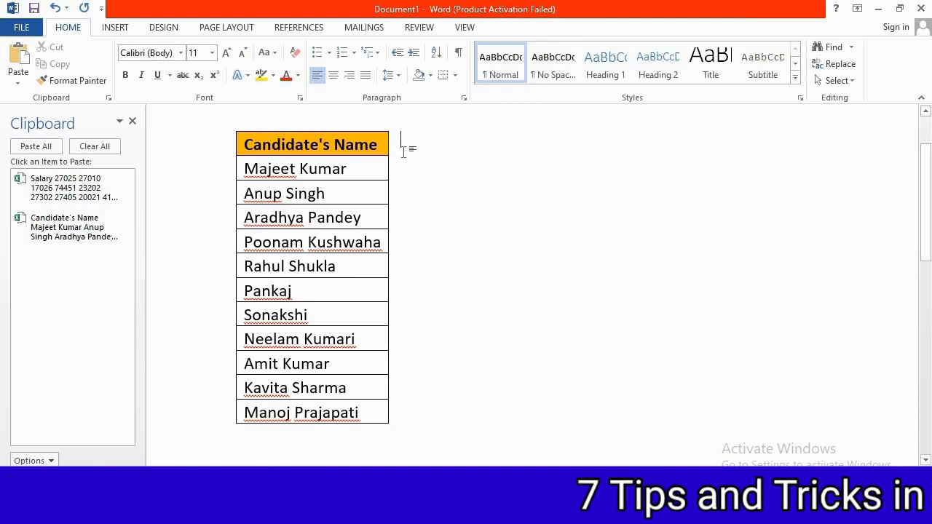
{"action": "left_click", "coordinate": [73, 191]}
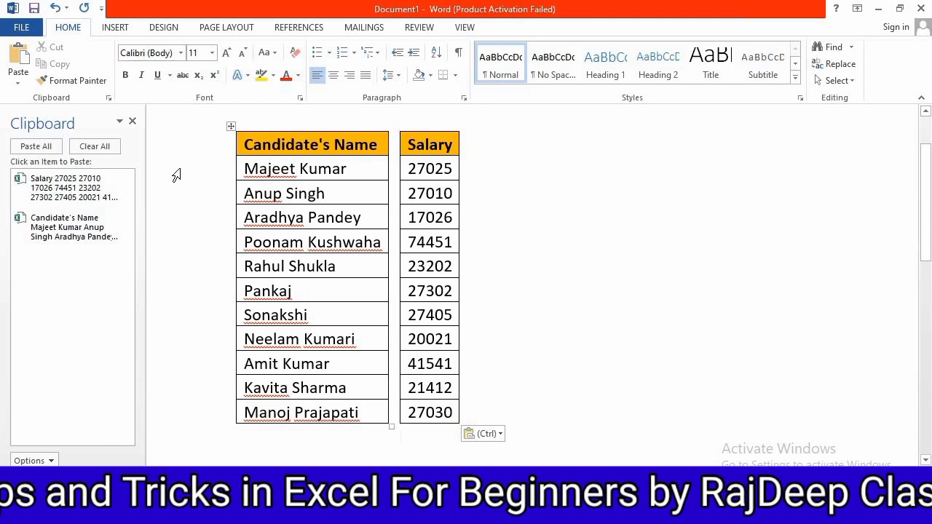
Step: In a new Word document, enter the heading Name with four first names below it and copy the whole list
{"action": "key", "text": "ctrl+n"}
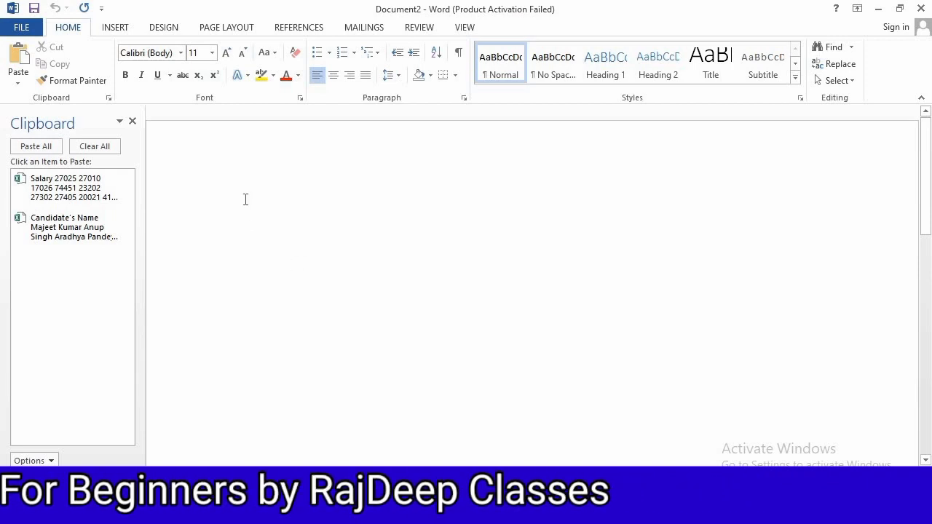
{"action": "key", "text": "ctrl+v"}
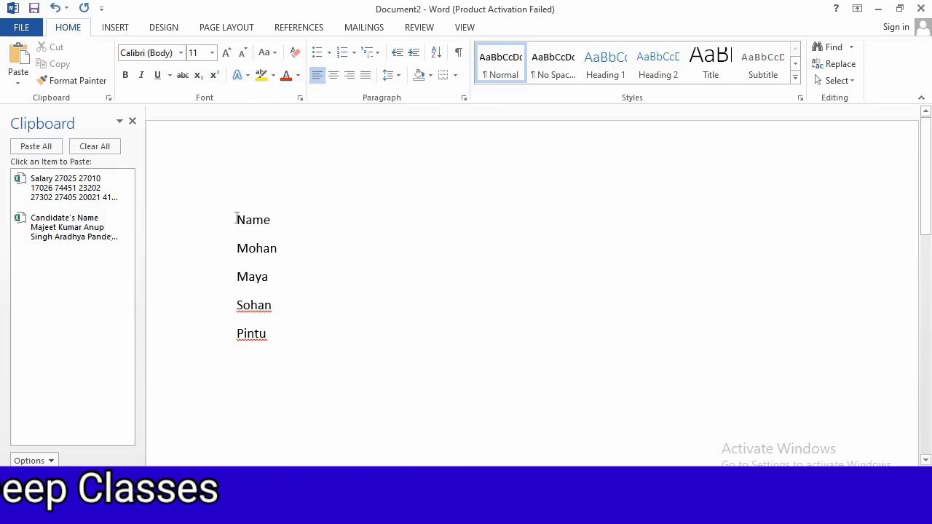
{"action": "left_click_drag", "start_coordinate": [236, 219], "coordinate": [270, 337]}
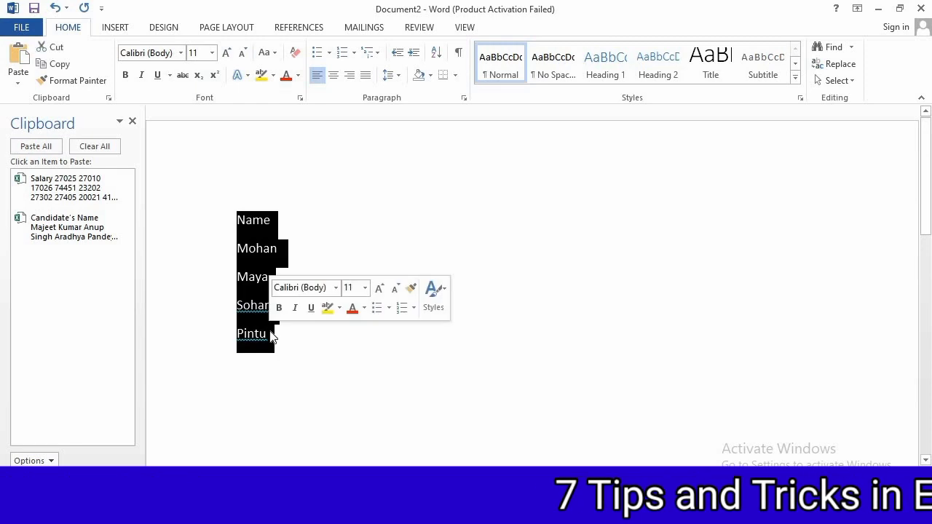
{"action": "key", "text": "ctrl+c"}
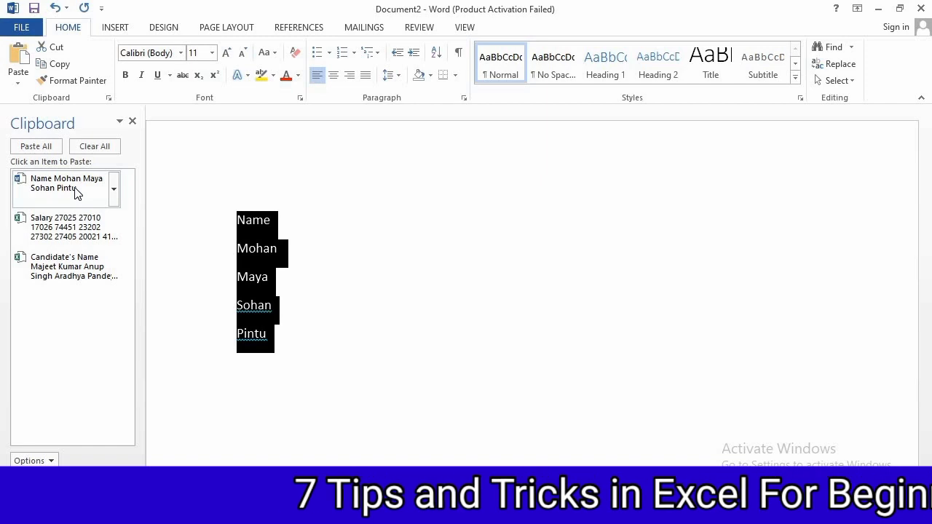
Step: Switch to Excel and paste the name list copied in Word from the Clipboard pane, starting at cell E1
{"action": "key", "text": "alt+Tab"}
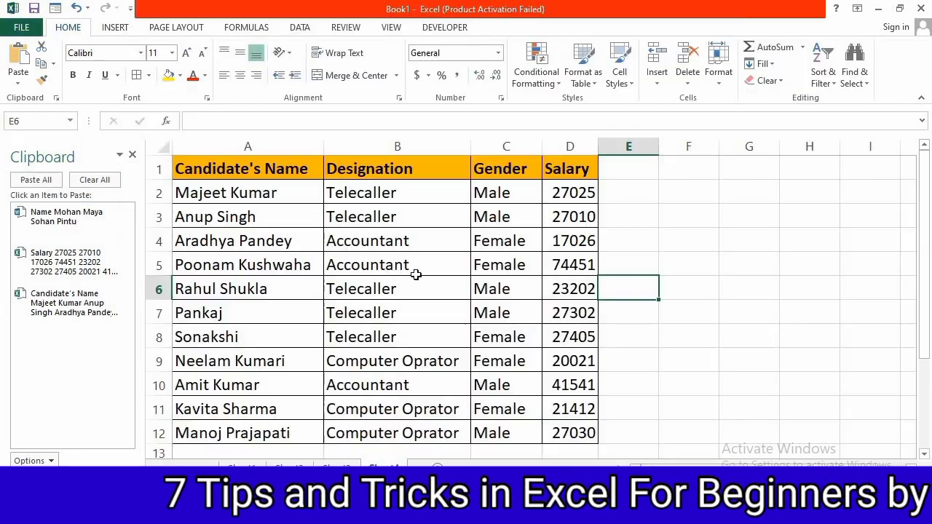
{"action": "left_click", "coordinate": [642, 169]}
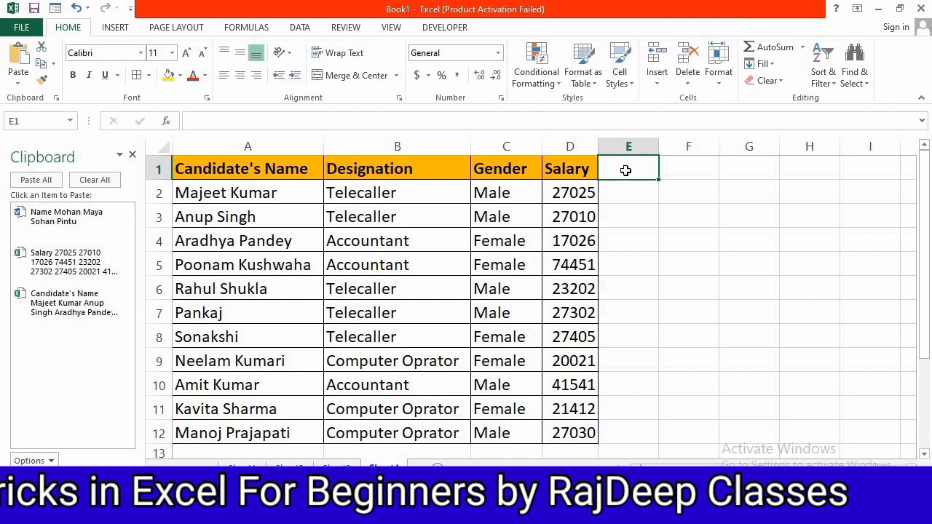
{"action": "left_click", "coordinate": [79, 221]}
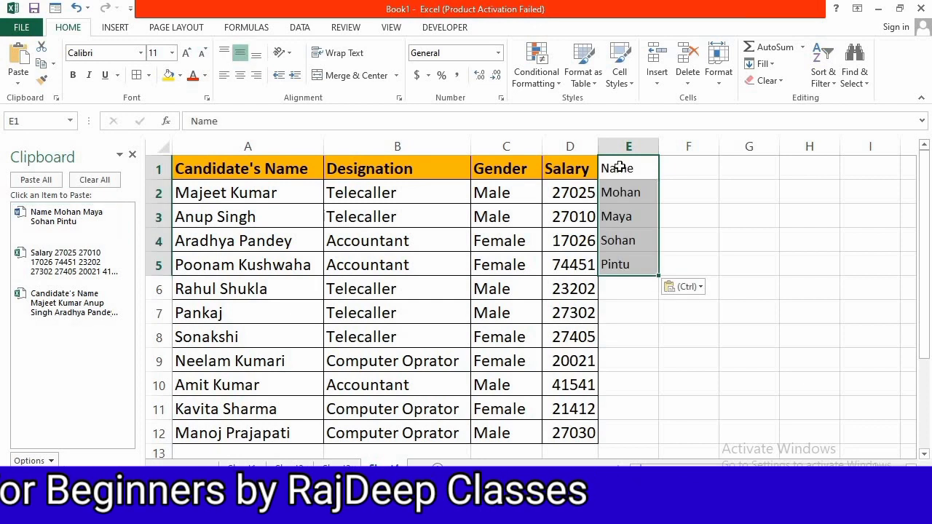
{"action": "left_click", "coordinate": [653, 311]}
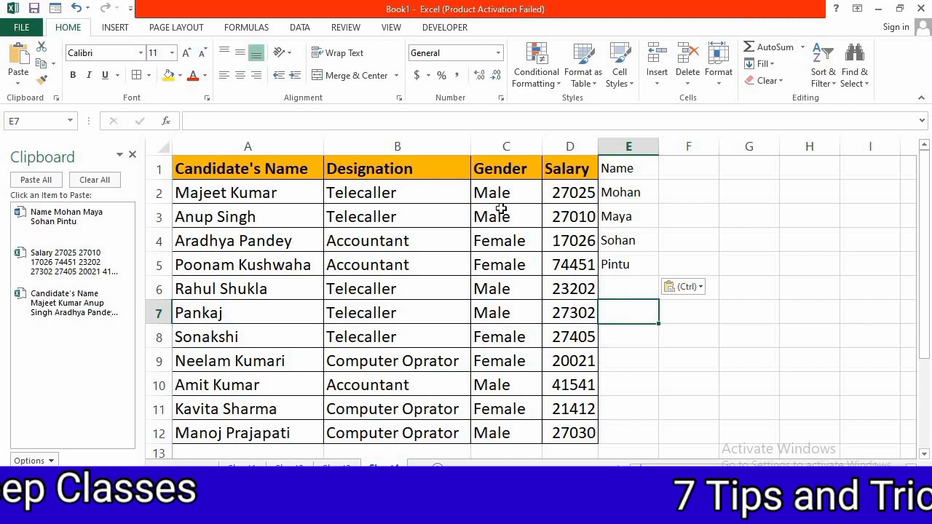
Step: Apply the formatting of A1:A5 to the pasted list in E1:E5 with Format Painter and close the Clipboard pane
{"action": "left_click_drag", "start_coordinate": [286, 169], "coordinate": [288, 271]}
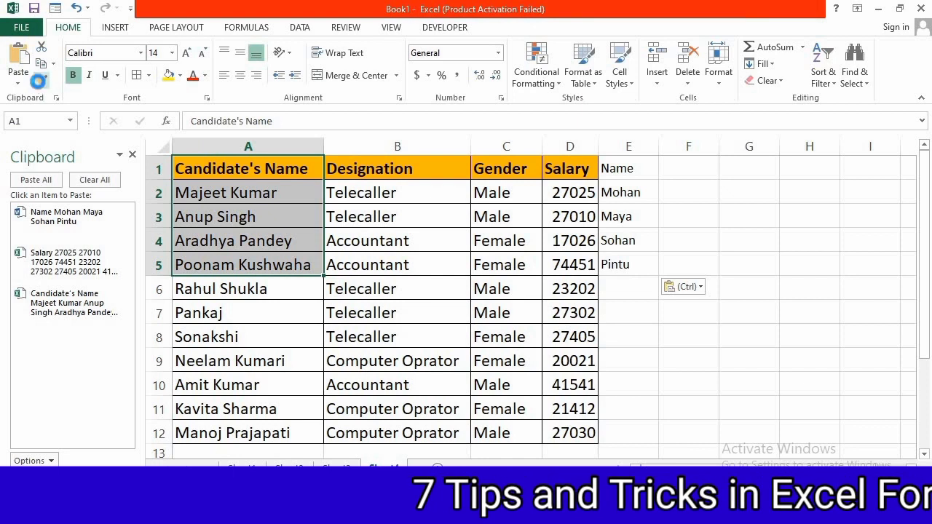
{"action": "left_click", "coordinate": [38, 80]}
{"action": "left_click_drag", "start_coordinate": [618, 169], "coordinate": [624, 266]}
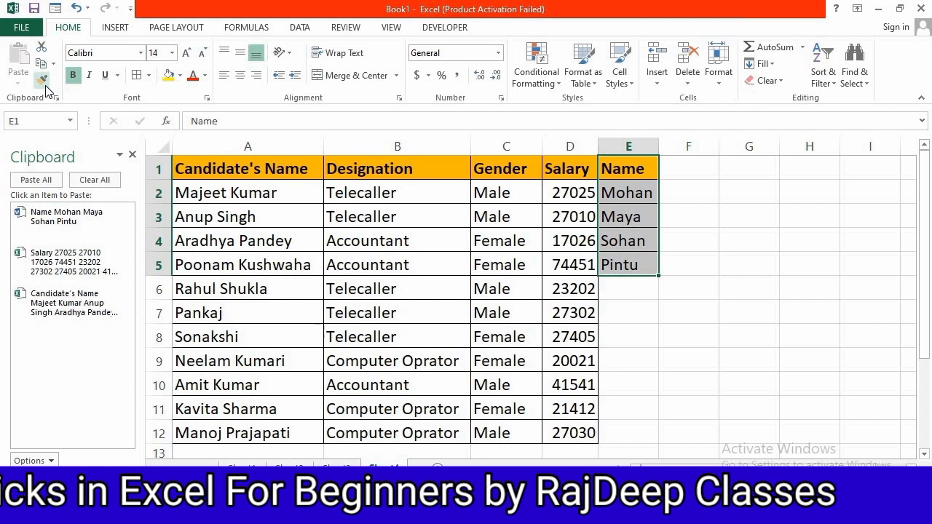
{"action": "left_click", "coordinate": [131, 155]}
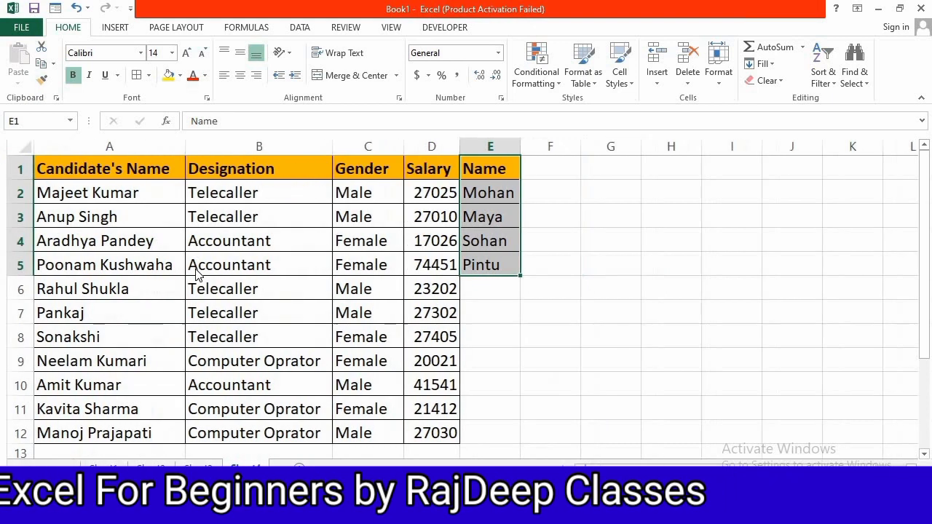